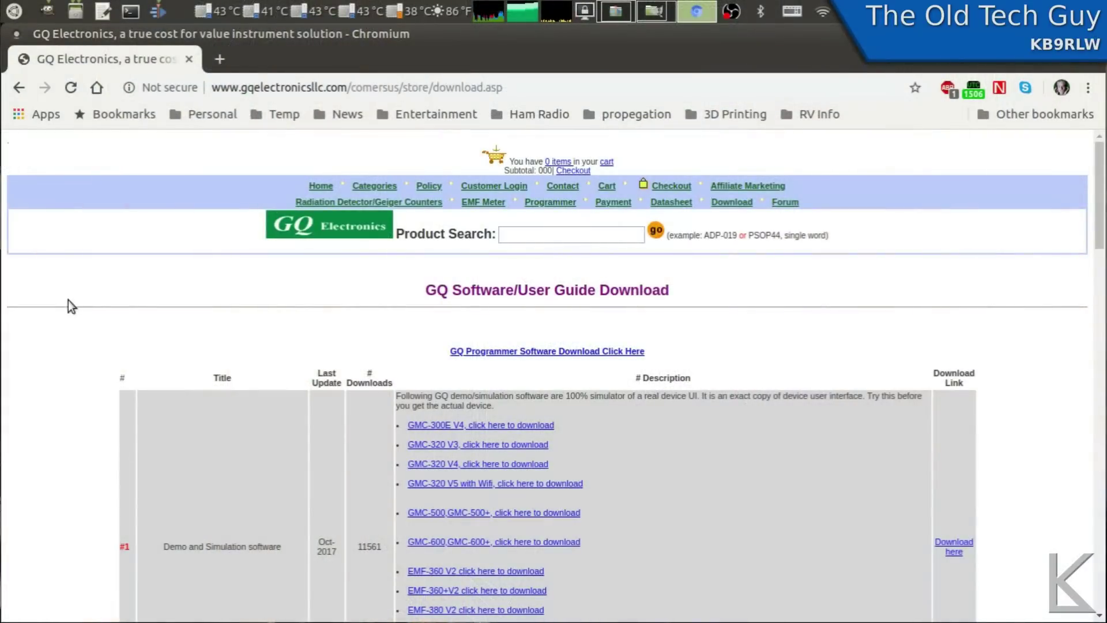
# - Scroll down to entry #13 and highlight the 'GQ-RFC1201 Re.1.30 GMC Communication Protocol' title
pyautogui.scroll(-7, 55, 306)
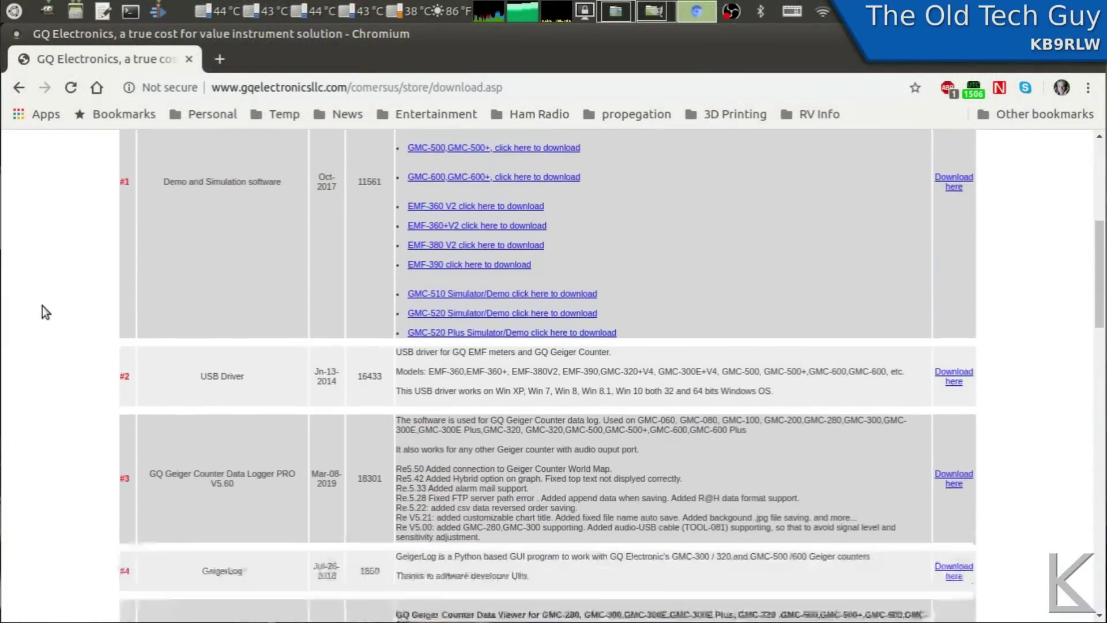
pyautogui.scroll(-10, 43, 305)
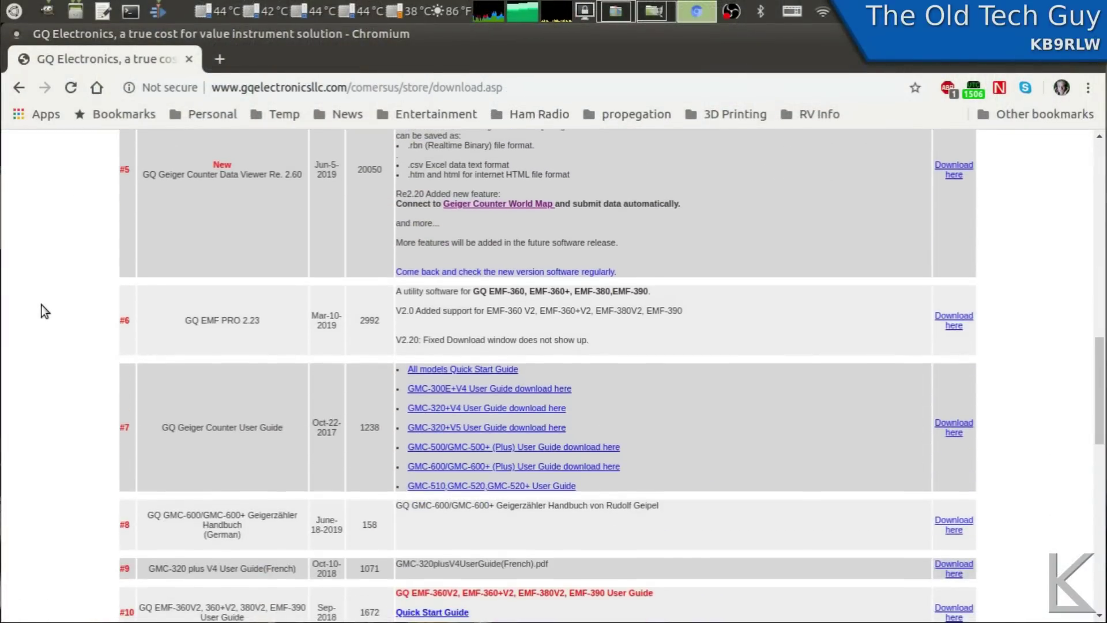
pyautogui.scroll(-7, 42, 305)
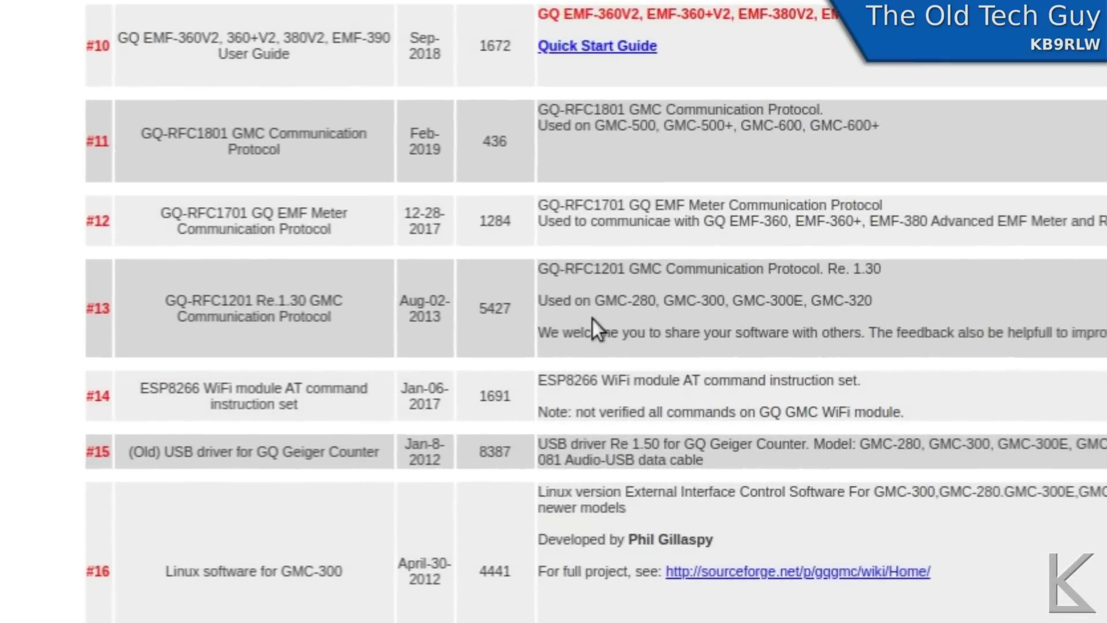
pyautogui.moveTo(150, 297); pyautogui.dragTo(288, 321)
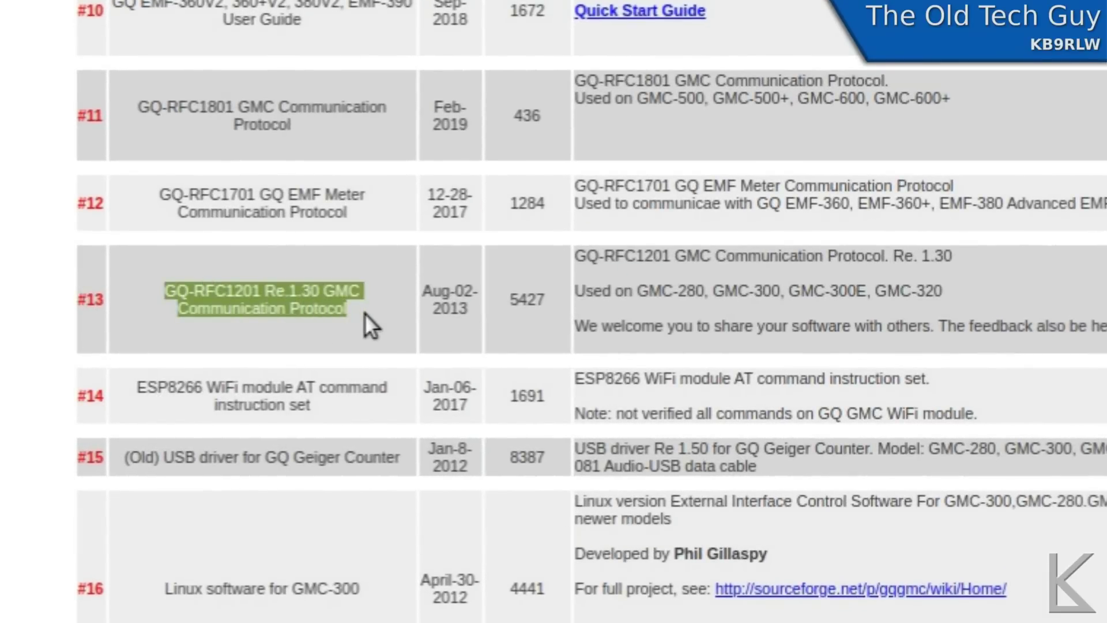
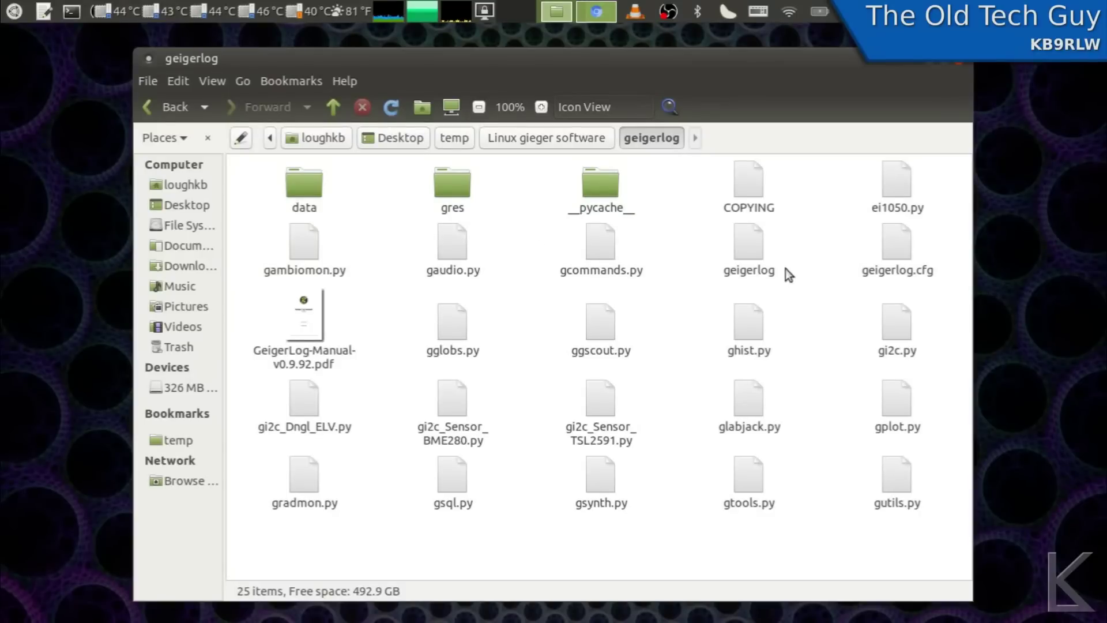
# - Check in the geigerlog file's properties whether it may run as a program
pyautogui.click(738, 247)
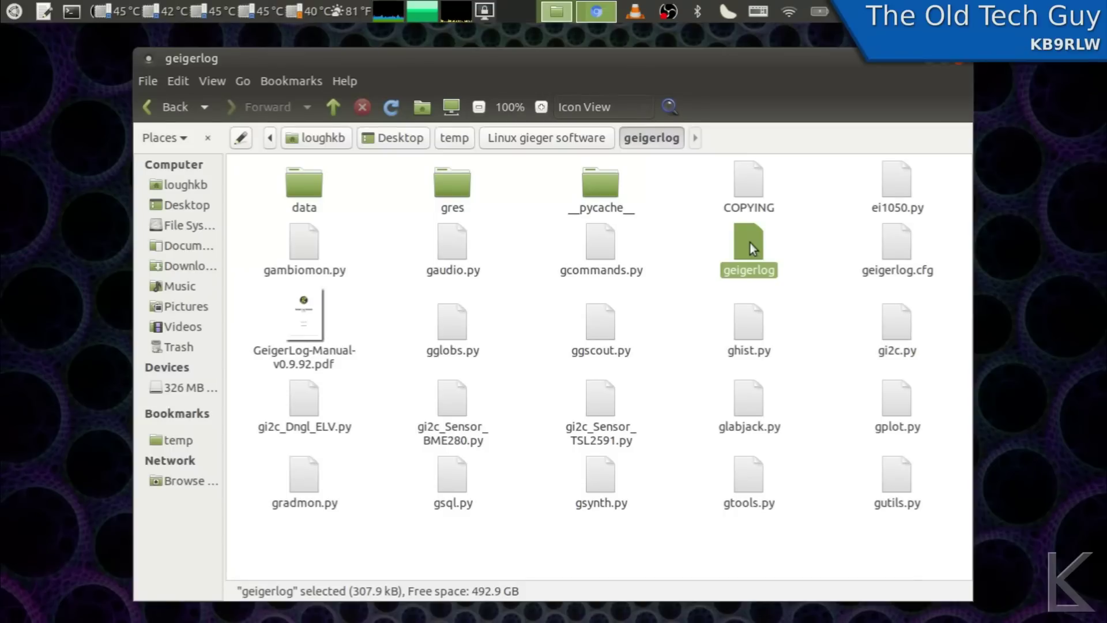
pyautogui.rightClick(750, 244)
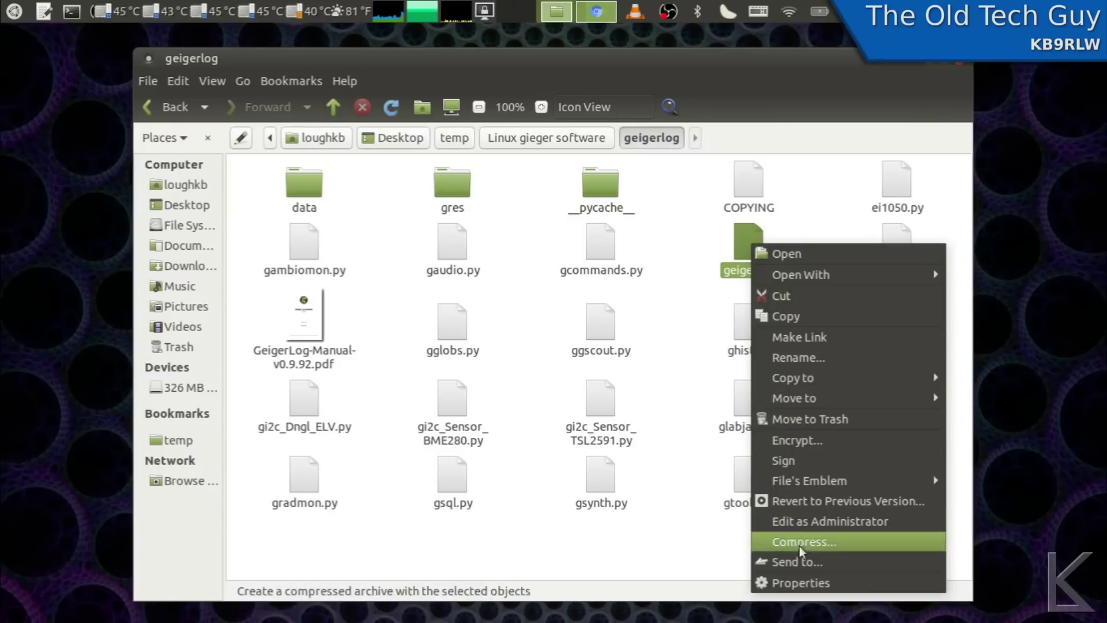
pyautogui.click(798, 582)
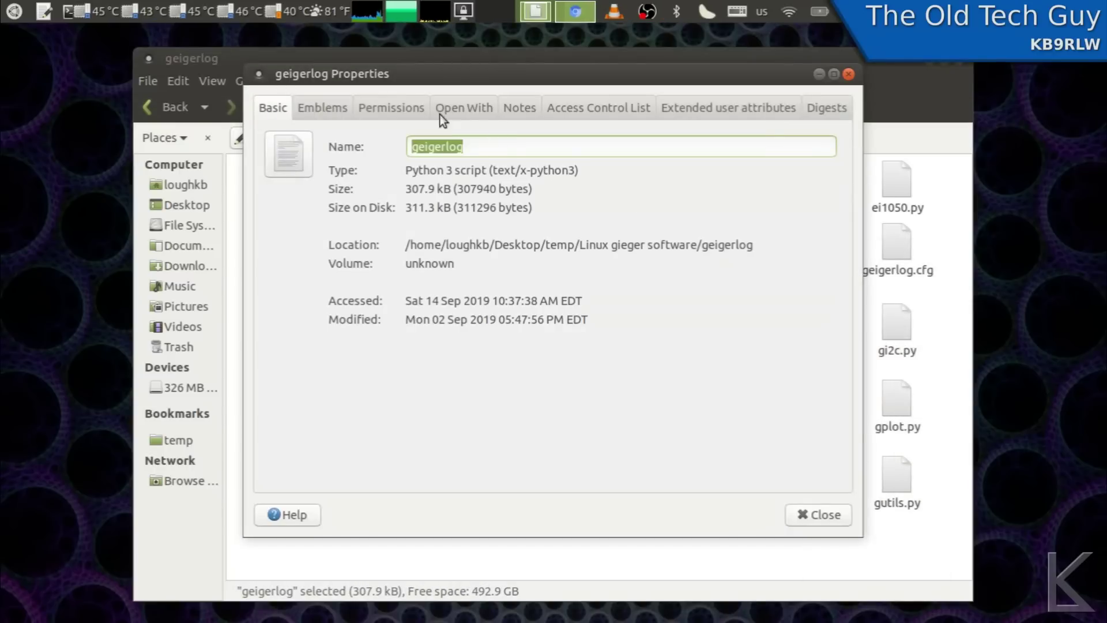
pyautogui.click(411, 108)
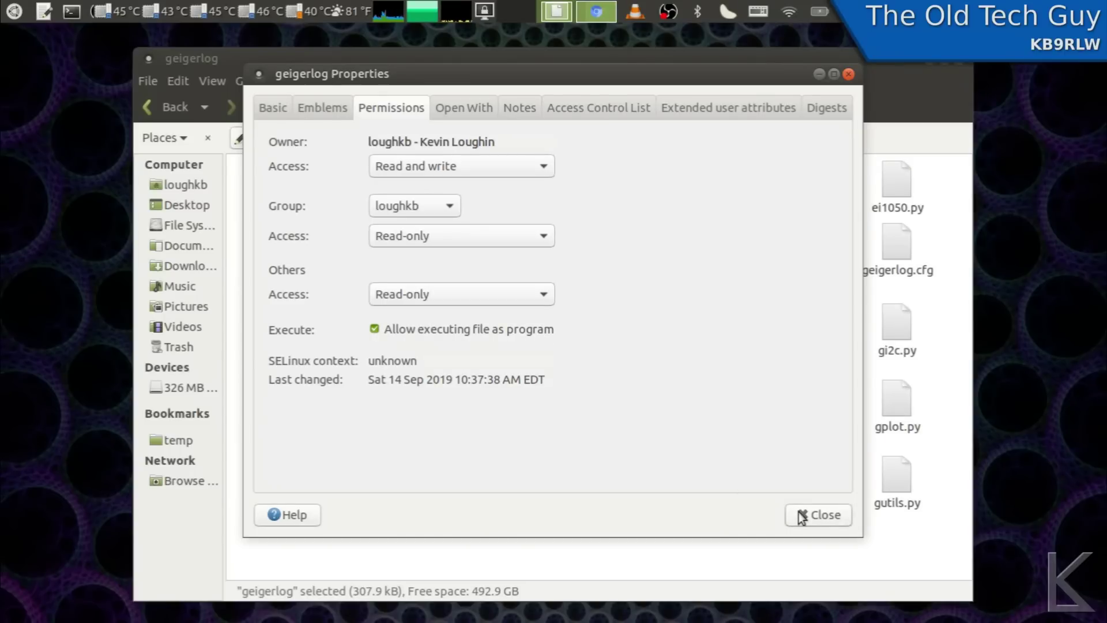
pyautogui.click(820, 515)
pyautogui.click(798, 259)
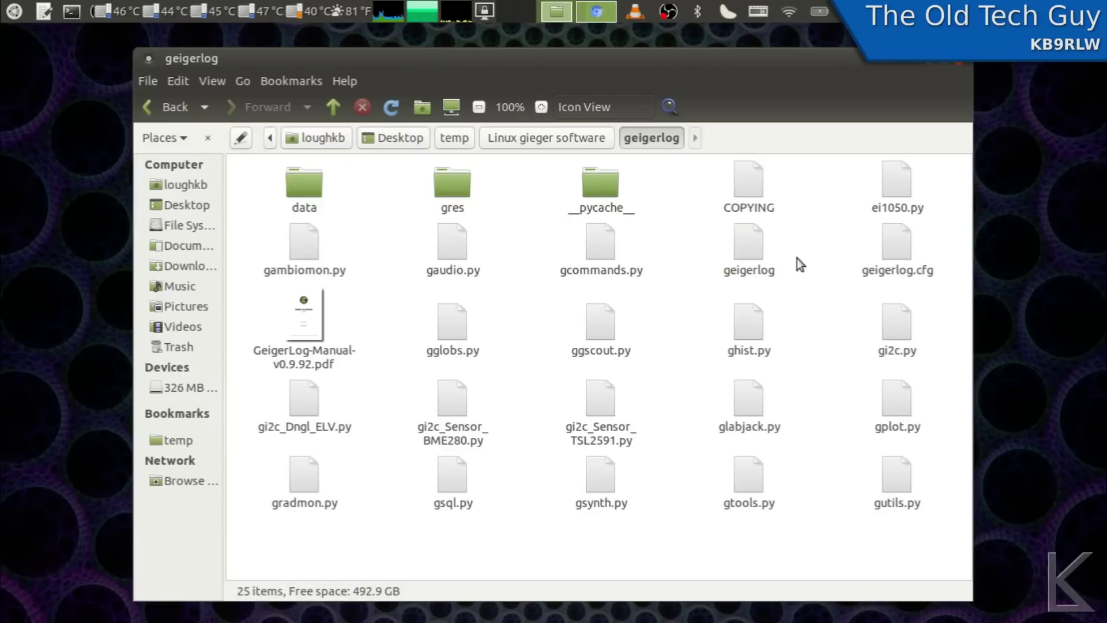
# - Open the geigerlog file and choose to run it in a terminal
pyautogui.rightClick(751, 245)
pyautogui.click(762, 255)
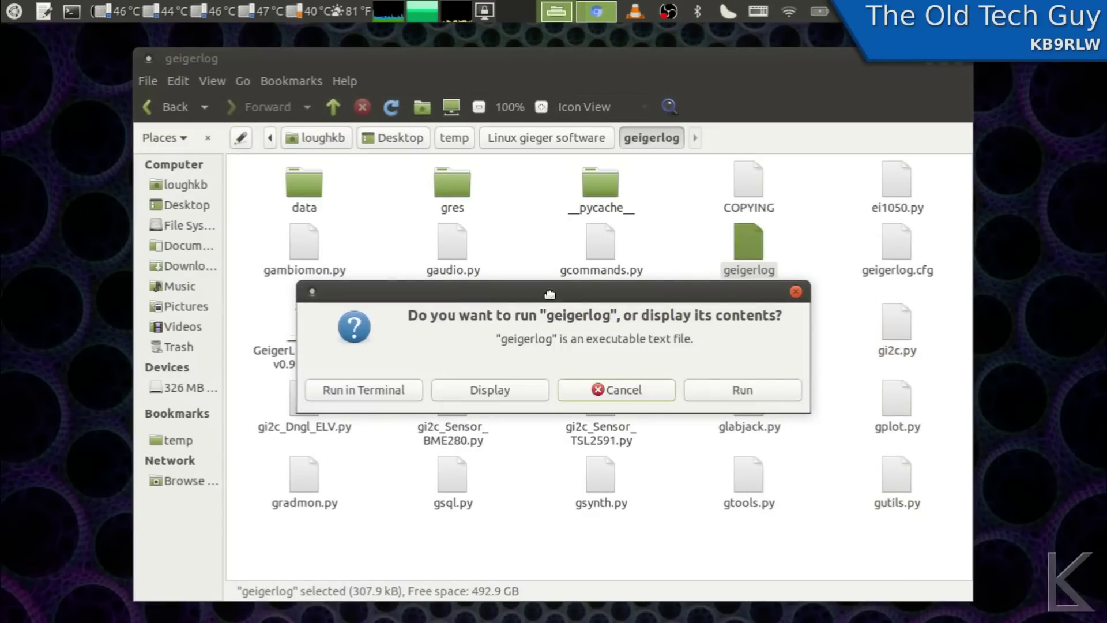
pyautogui.moveTo(552, 294); pyautogui.dragTo(609, 206)
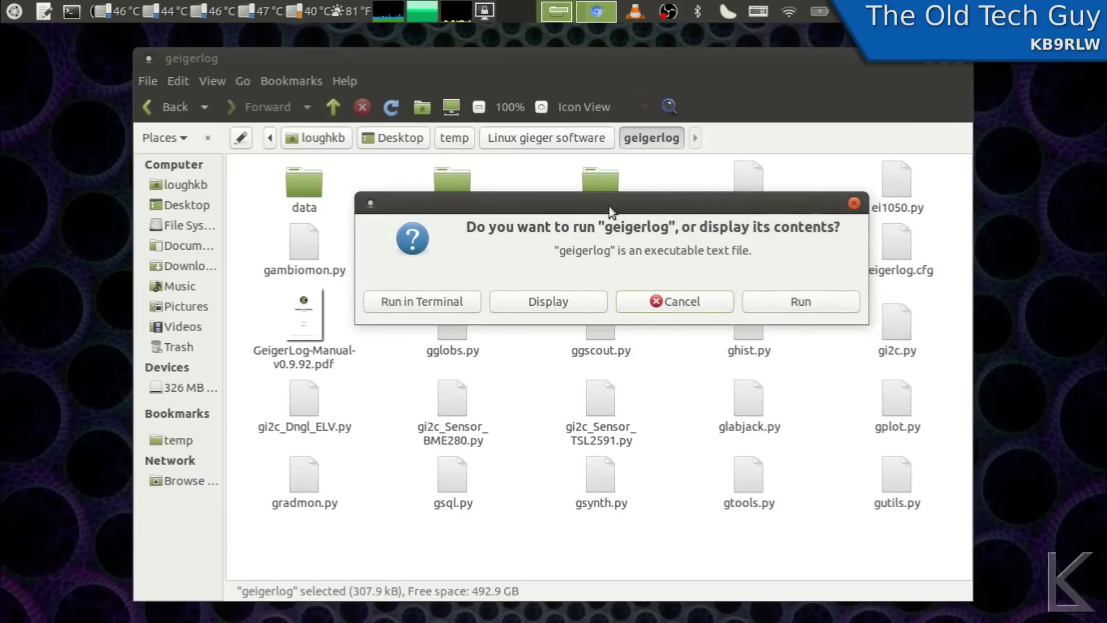
pyautogui.click(446, 300)
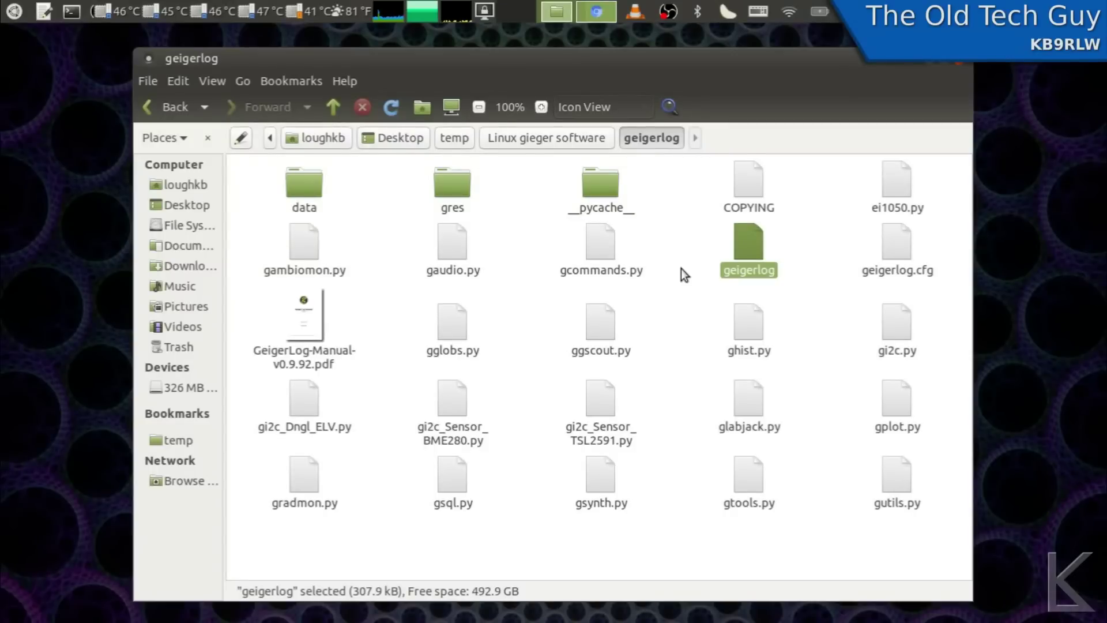
# - In a new terminal, cd into the geigerlog folder by dropping its path in
pyautogui.hotkey('ctrl', 'alt', 't')
pyautogui.moveTo(676, 32); pyautogui.dragTo(677, 168)
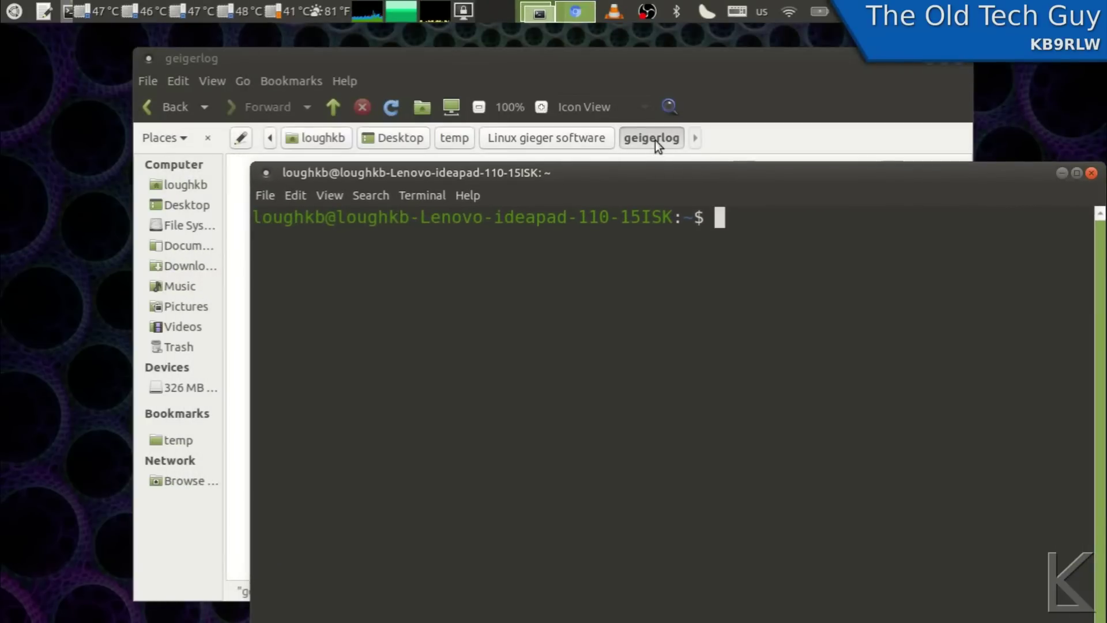
pyautogui.write('cd')
pyautogui.click(652, 139)
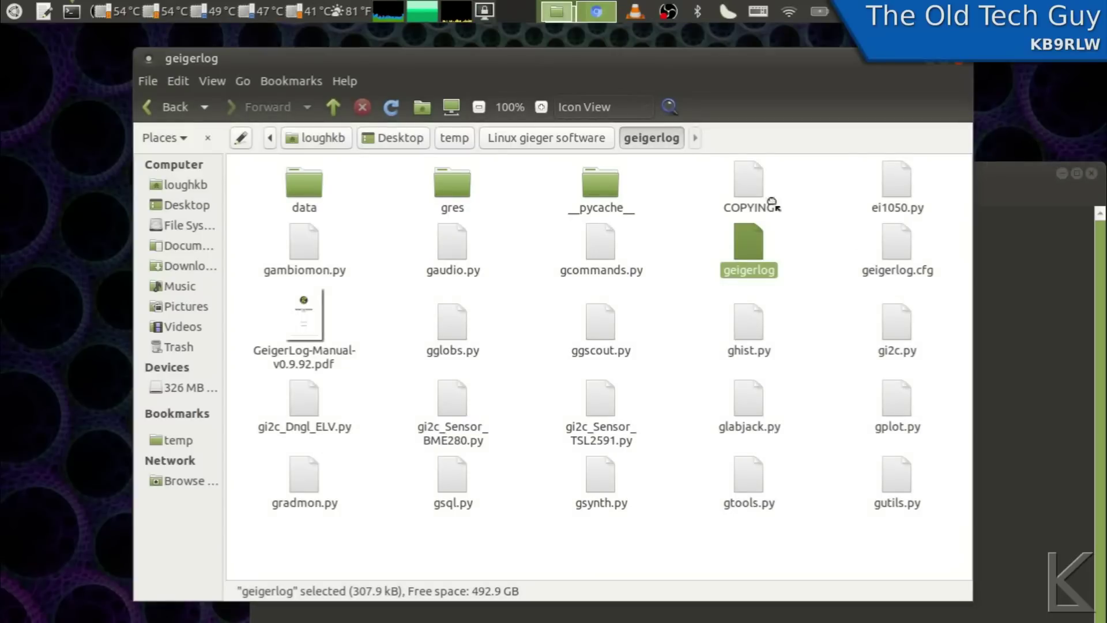
pyautogui.moveTo(1009, 323); pyautogui.dragTo(1011, 321)
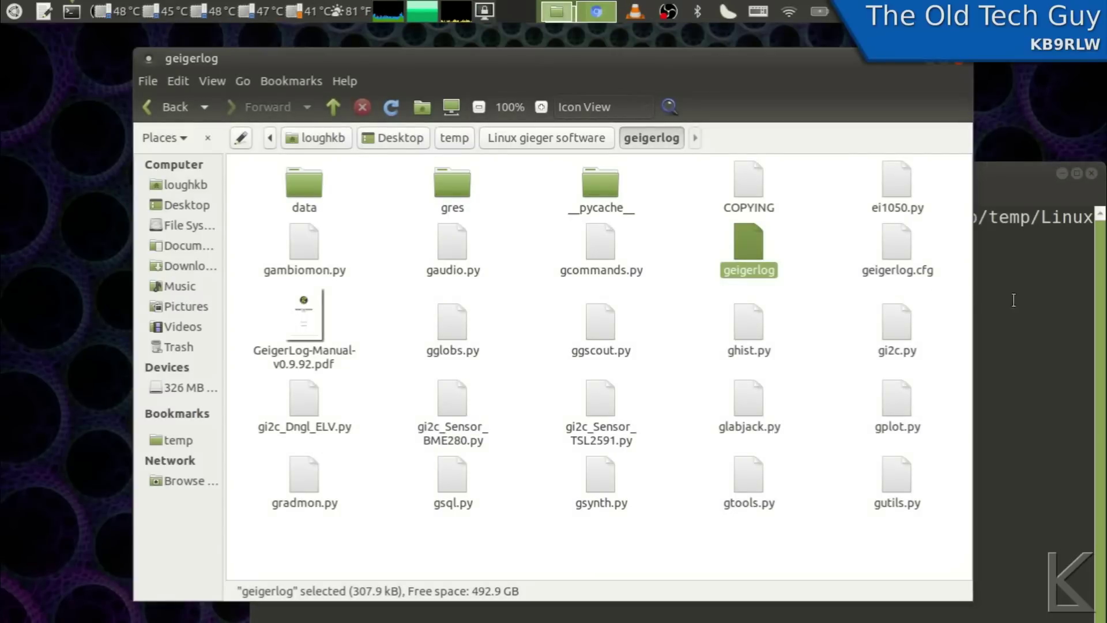
pyautogui.click(1006, 172)
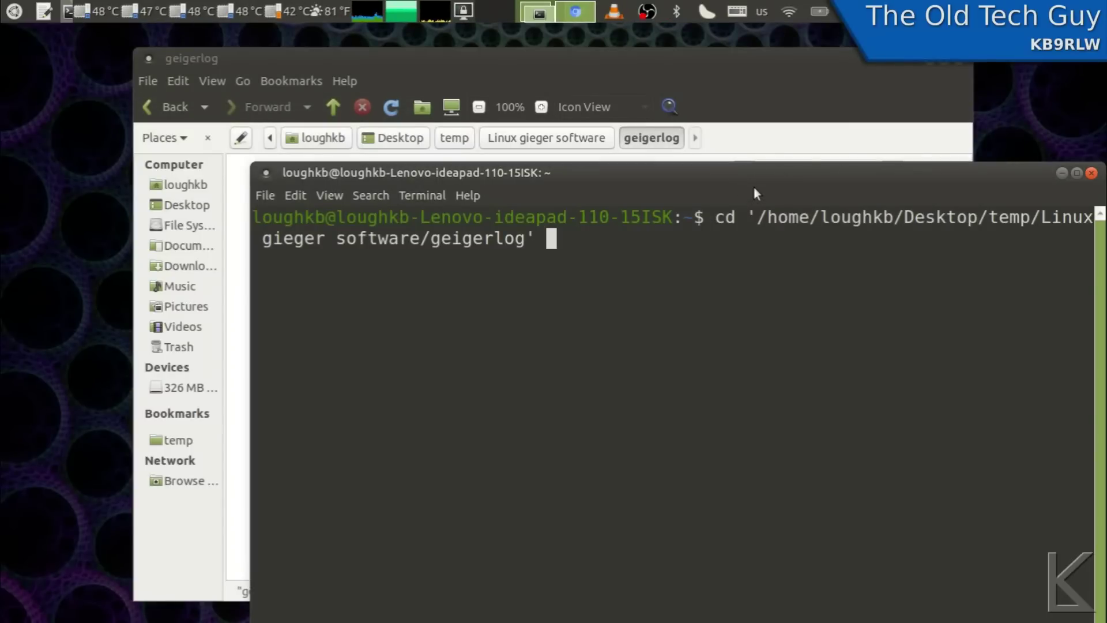
pyautogui.press('Return')
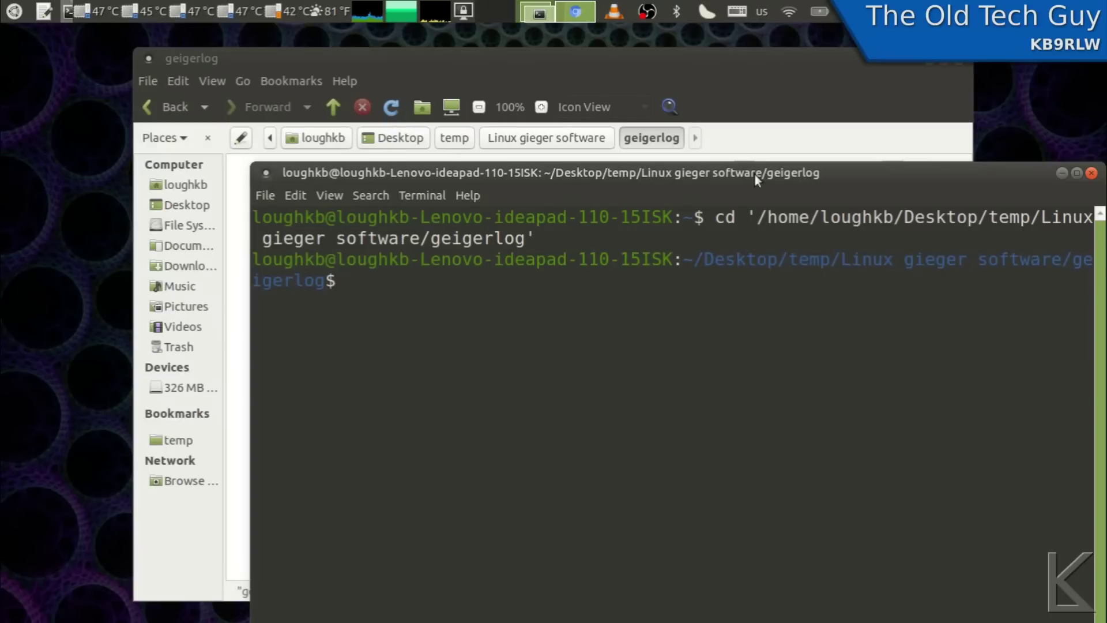
# - List the folder's files with ls and try launching ./giegerlog
pyautogui.write('ls')
pyautogui.press('Return')
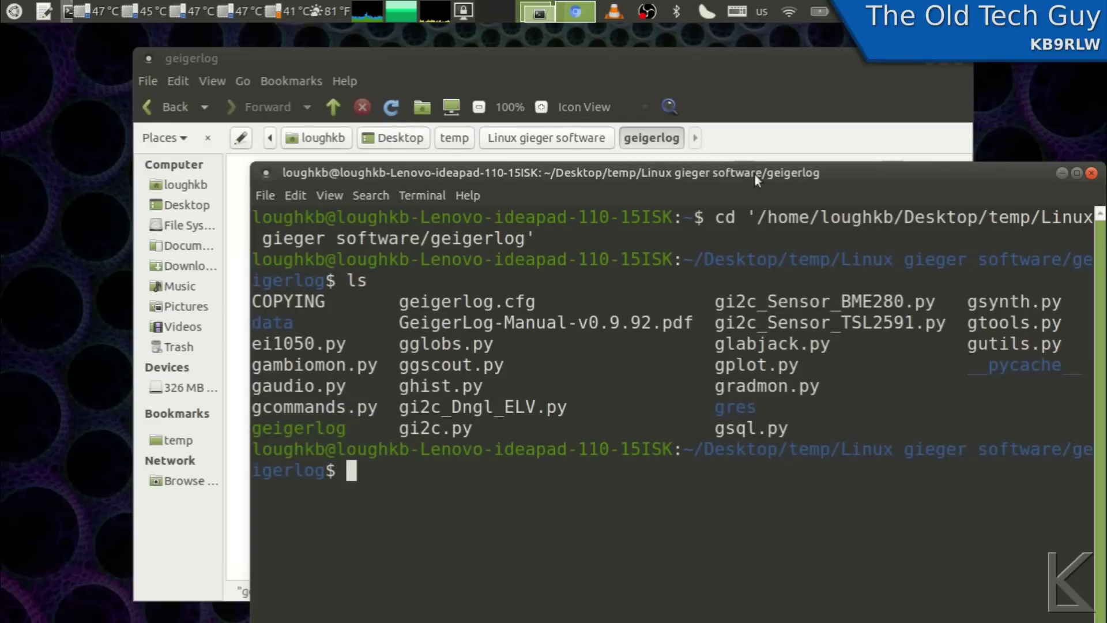
pyautogui.write('./giegerlog')
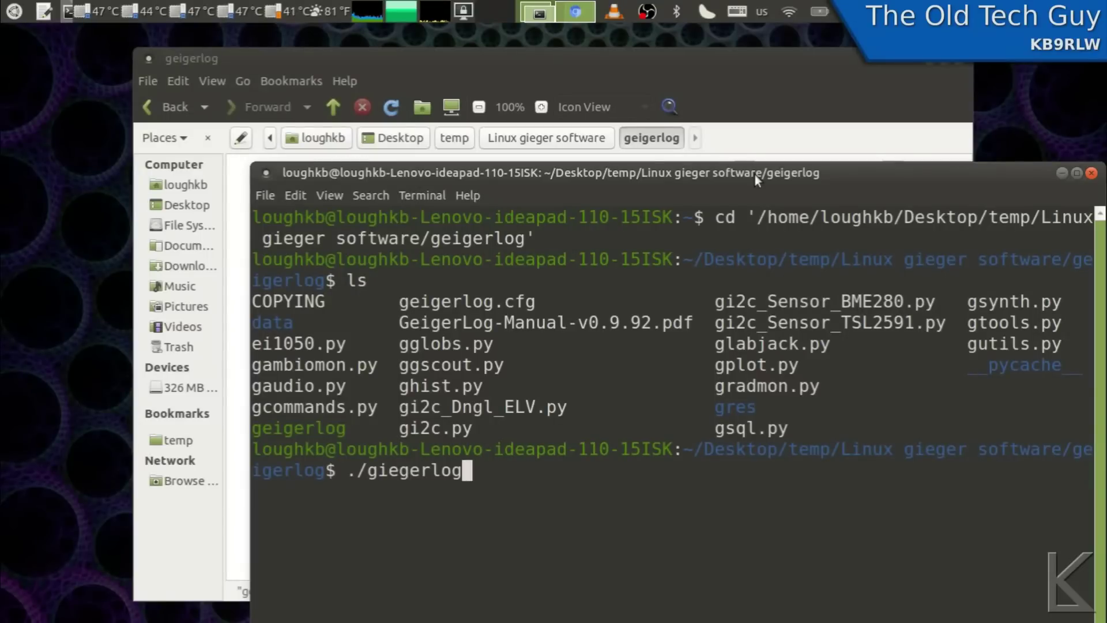
pyautogui.press('Return')
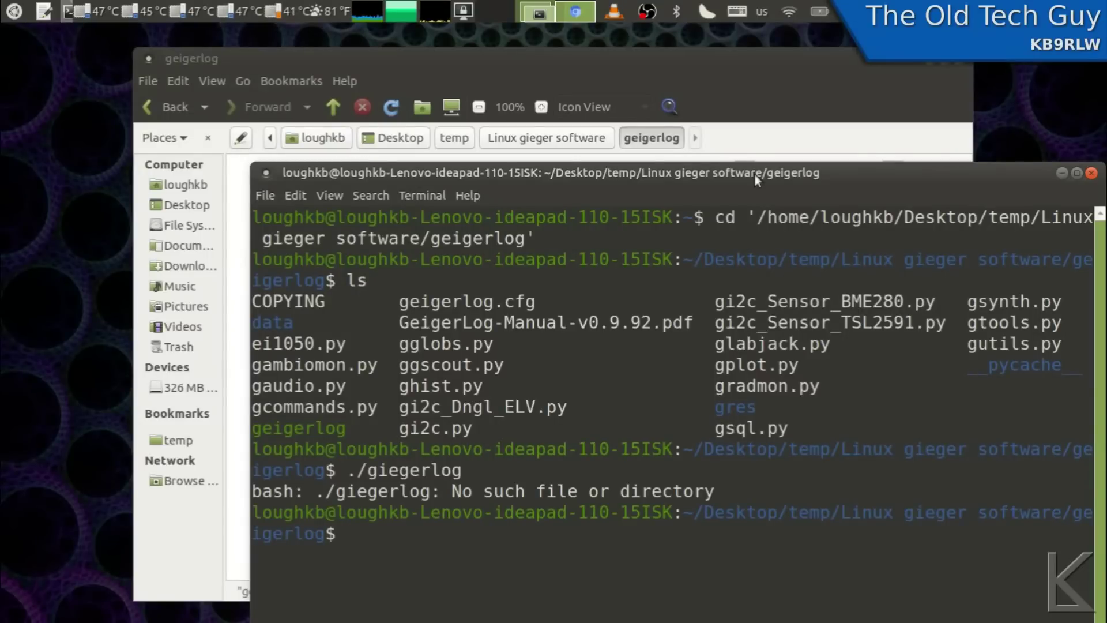
# - Correct the command to ./geigerlog, rerun it, and select the missing pyaudio module name
pyautogui.moveTo(760, 171); pyautogui.dragTo(723, 51)
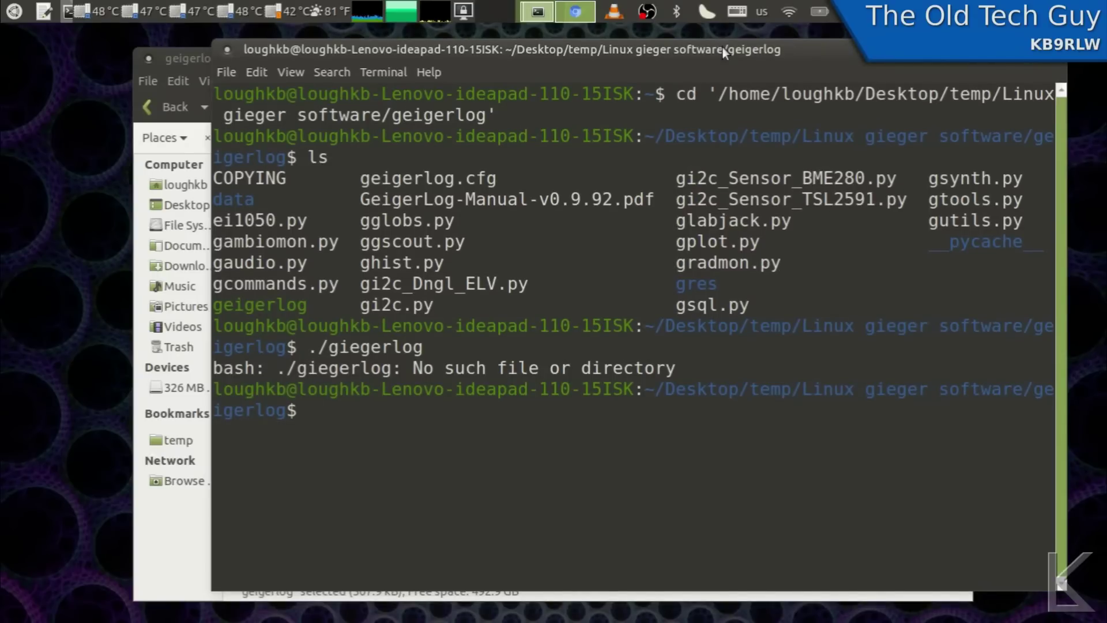
pyautogui.press('Up')
pyautogui.press('Left')
pyautogui.press('Left')
pyautogui.press('Left')
pyautogui.press('Left')
pyautogui.press('Left')
pyautogui.press('Left')
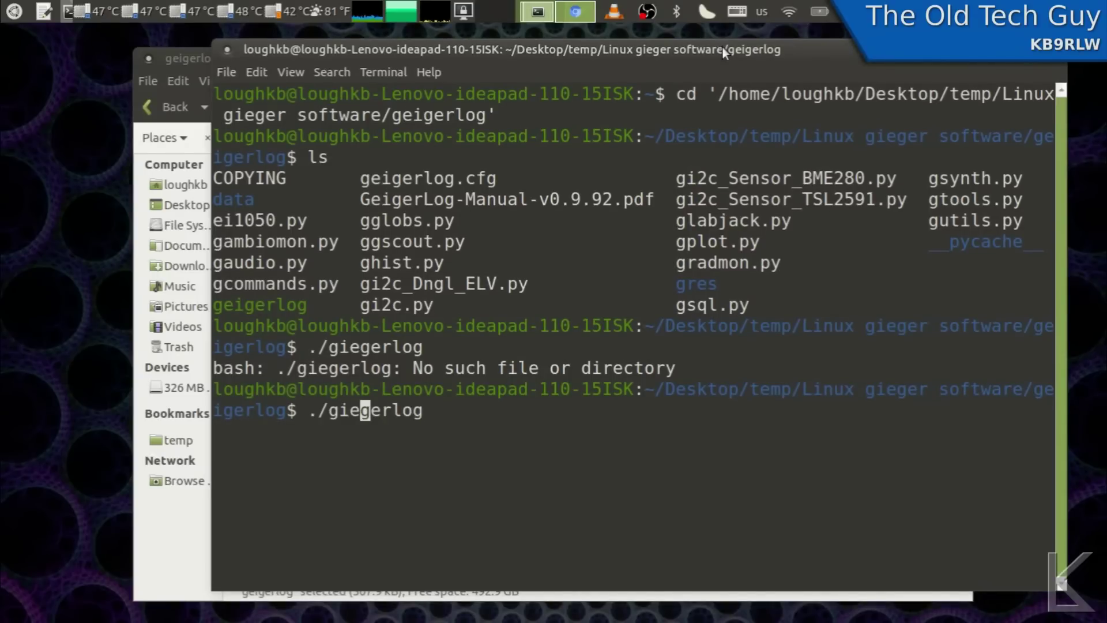
pyautogui.press('BackSpace')
pyautogui.press('BackSpace')
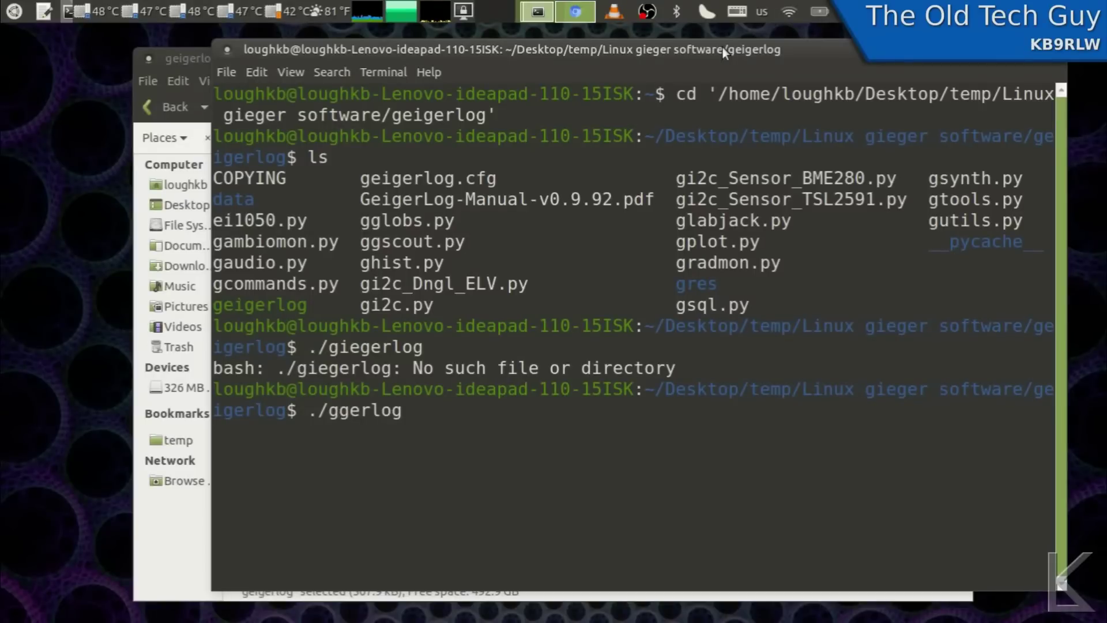
pyautogui.write('ei')
pyautogui.press('Return')
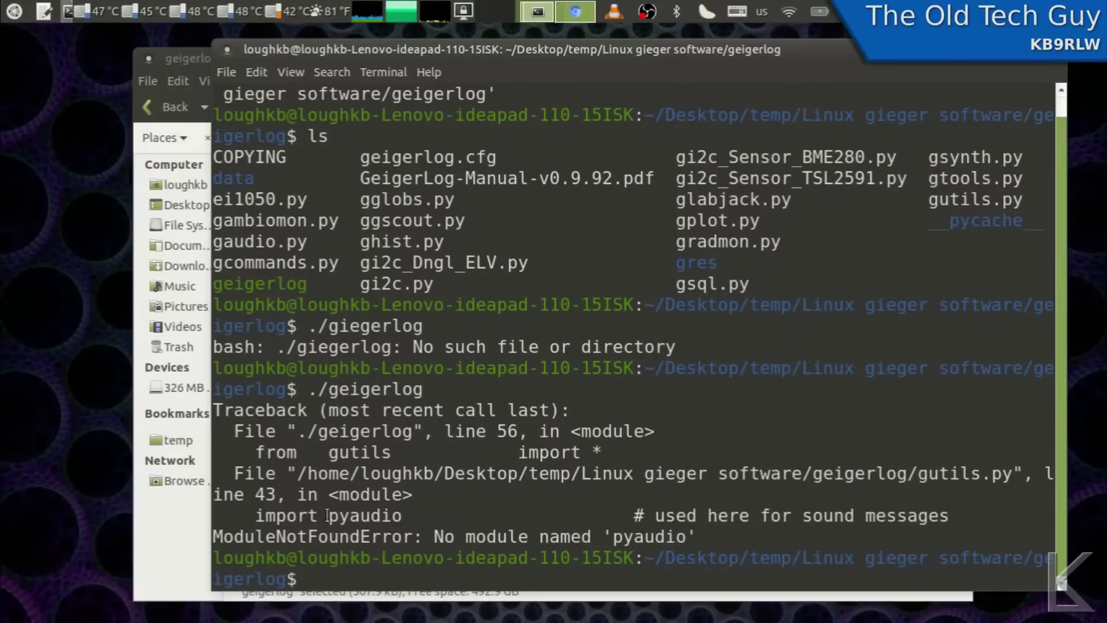
pyautogui.moveTo(329, 516); pyautogui.dragTo(404, 517)
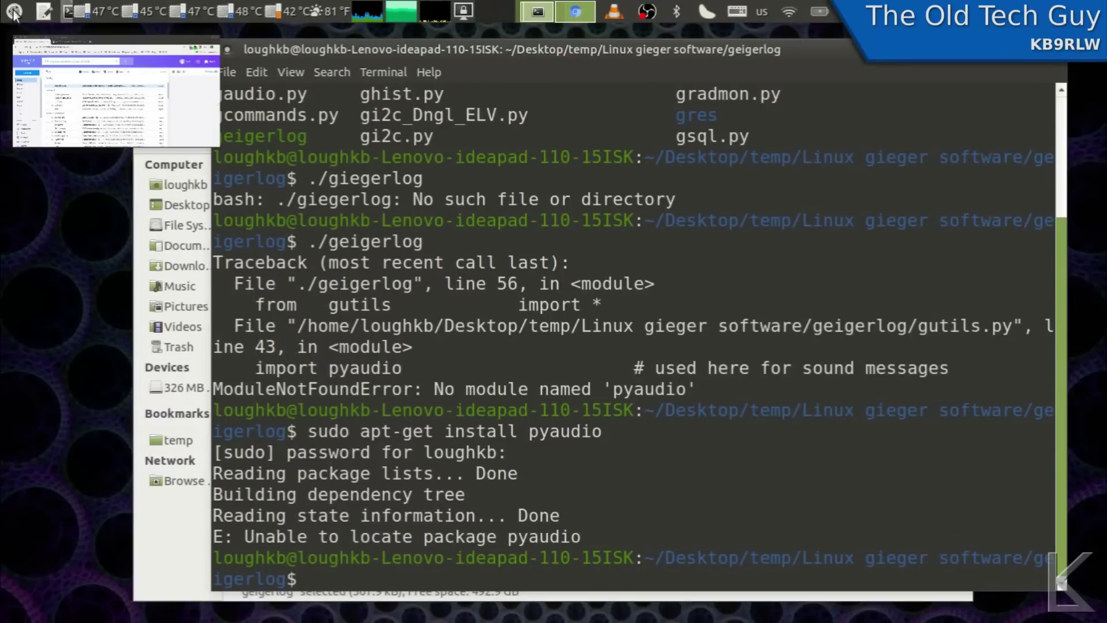
# - Launch Synaptic Package Manager and authorize it with the administrator password
pyautogui.click(14, 11)
pyautogui.moveTo(33, 134)
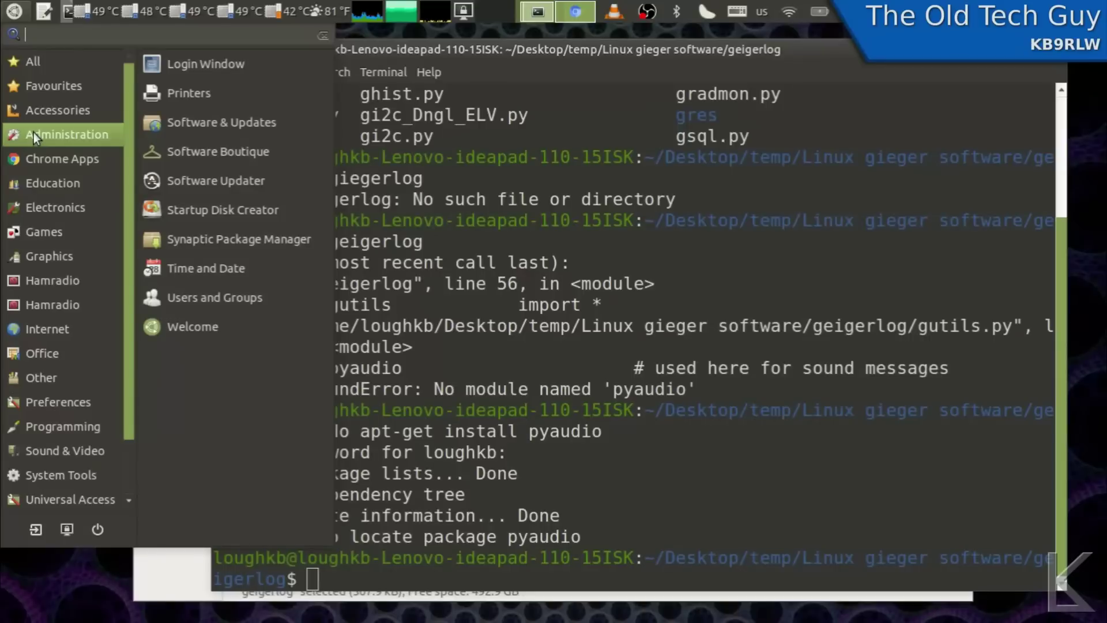
pyautogui.click(196, 238)
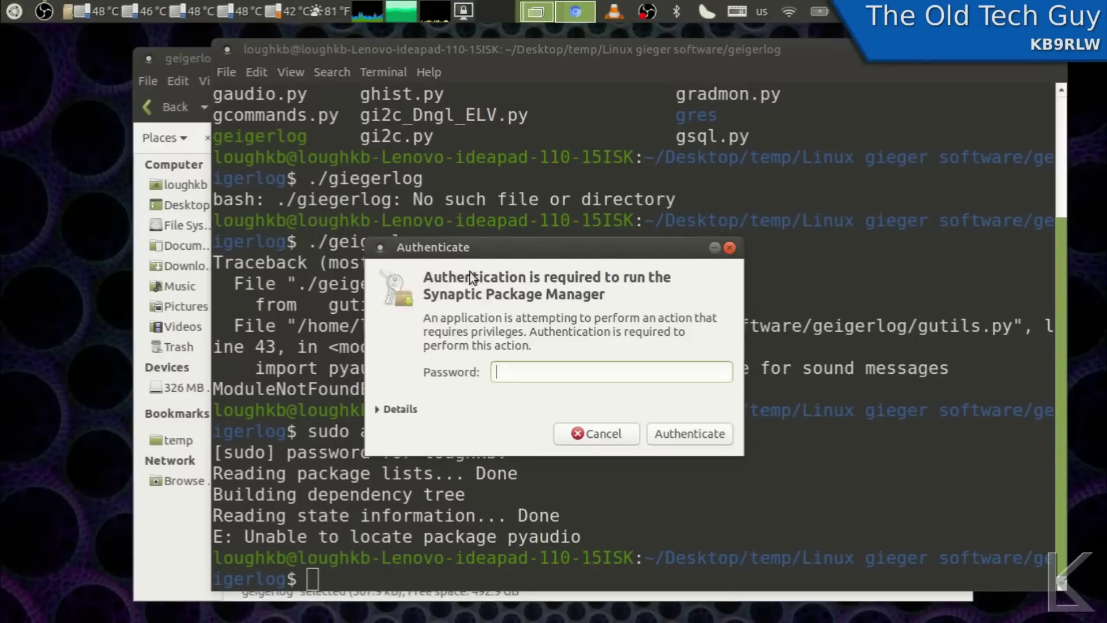
pyautogui.write('*******')
pyautogui.press('Return')
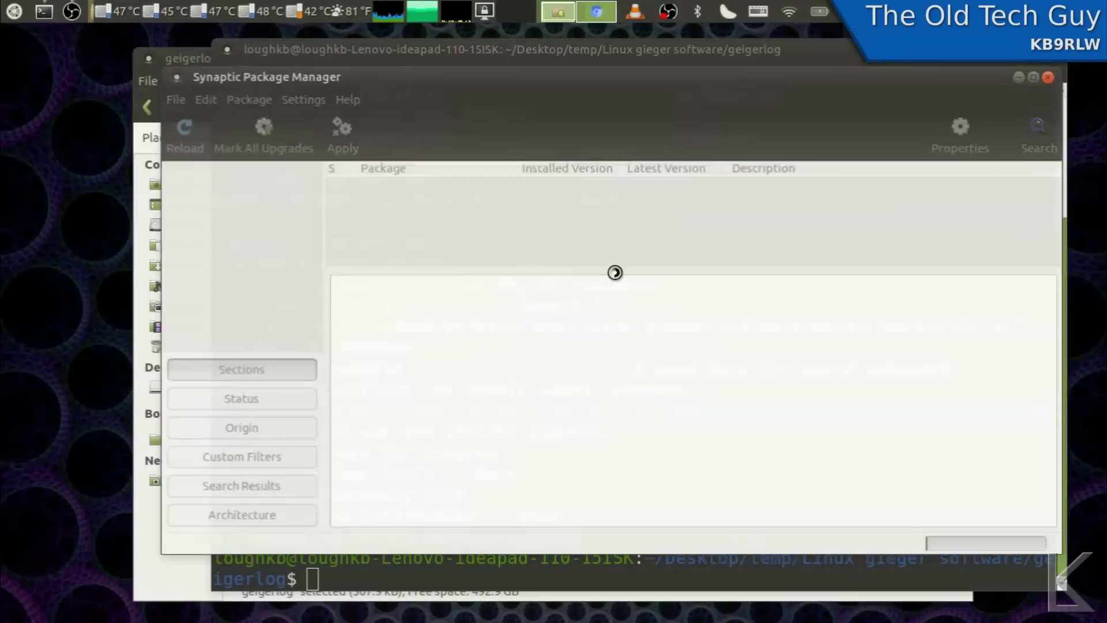
# - Search for 'pyaudio' and mark python3-pyaudio for installation
pyautogui.click(1040, 129)
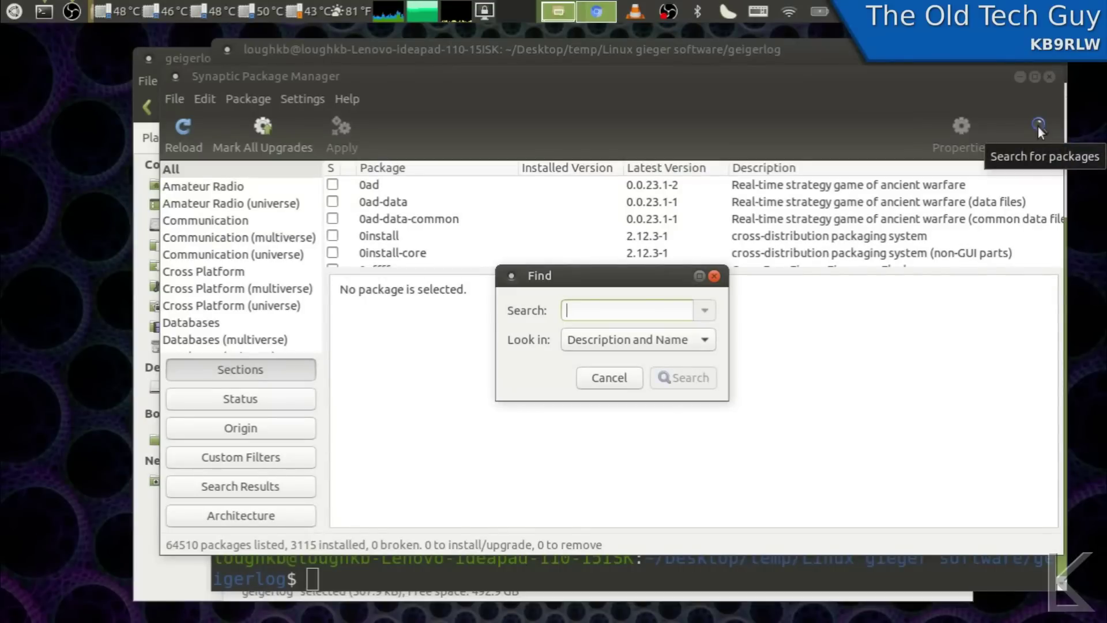
pyautogui.write('pyaudio')
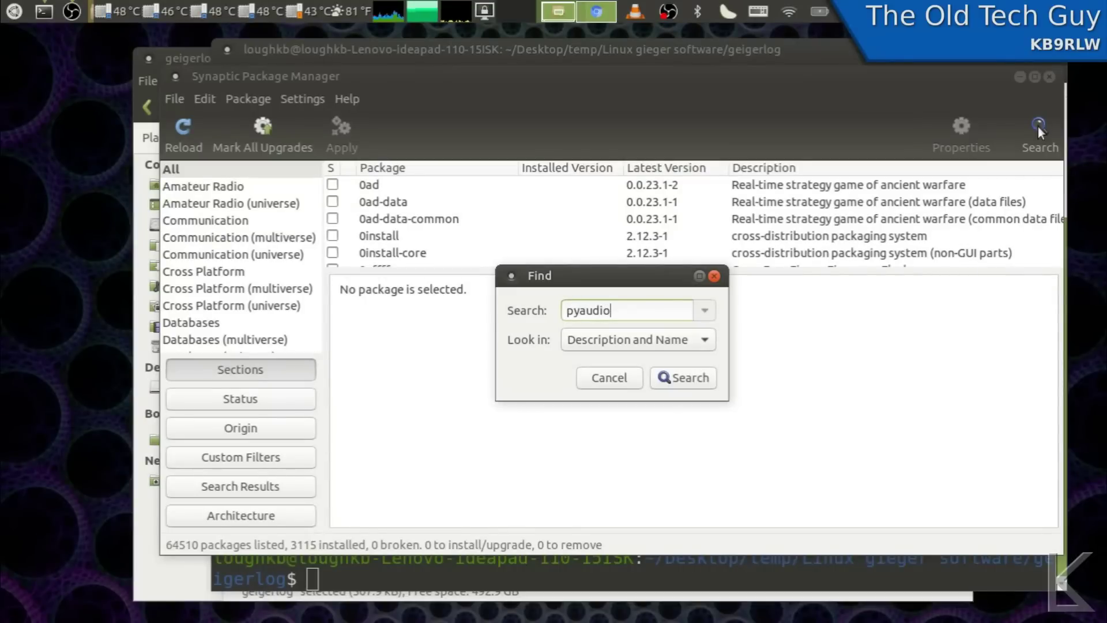
pyautogui.press('Return')
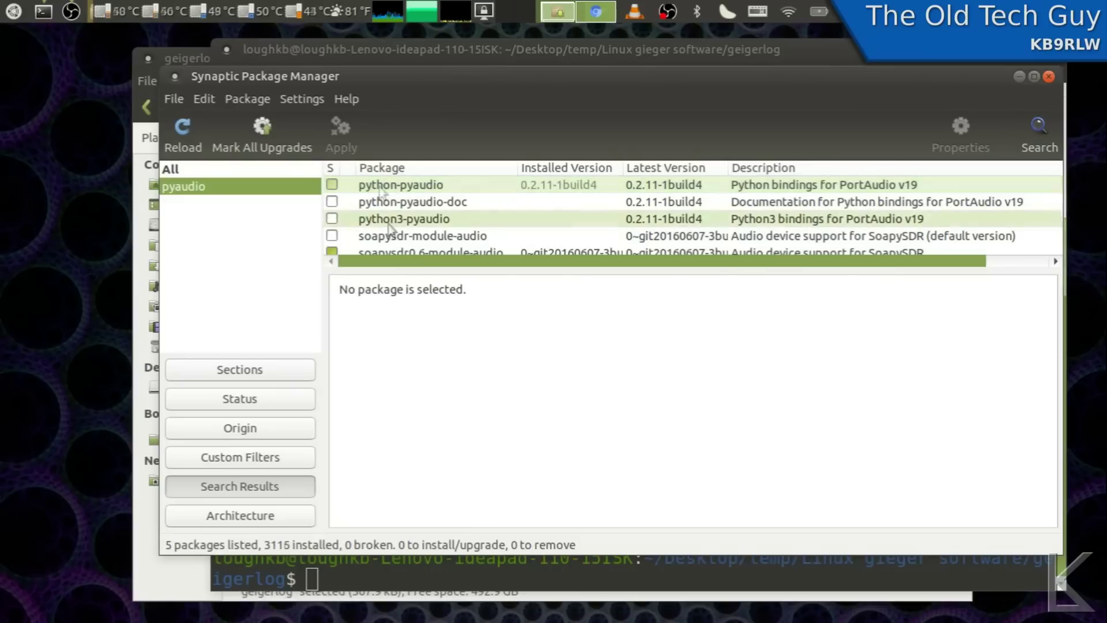
pyautogui.click(393, 222)
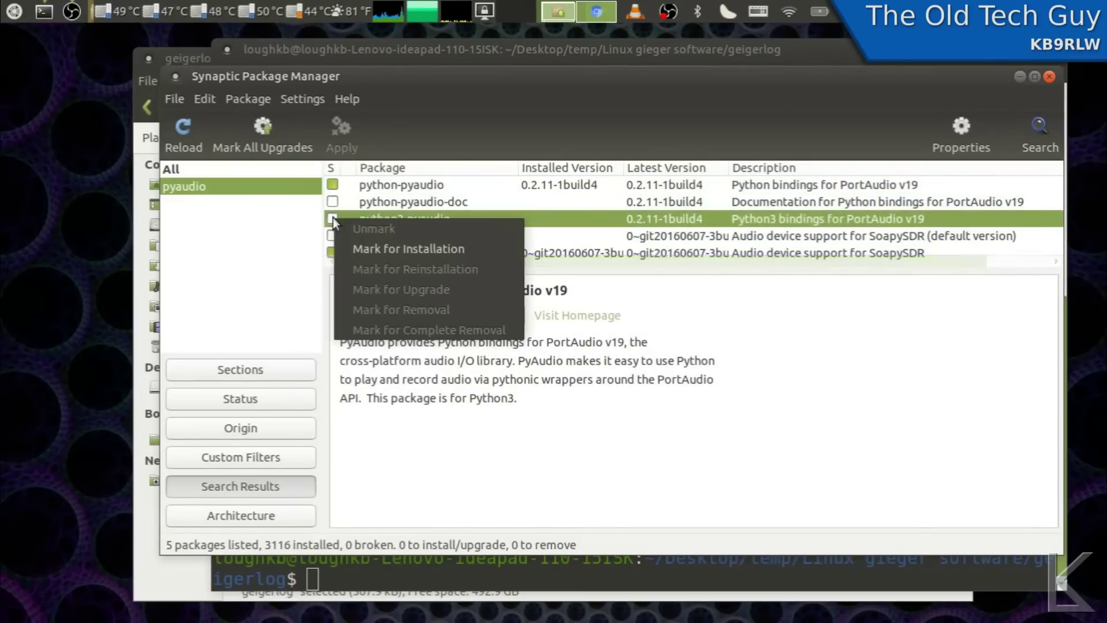
pyautogui.click(381, 246)
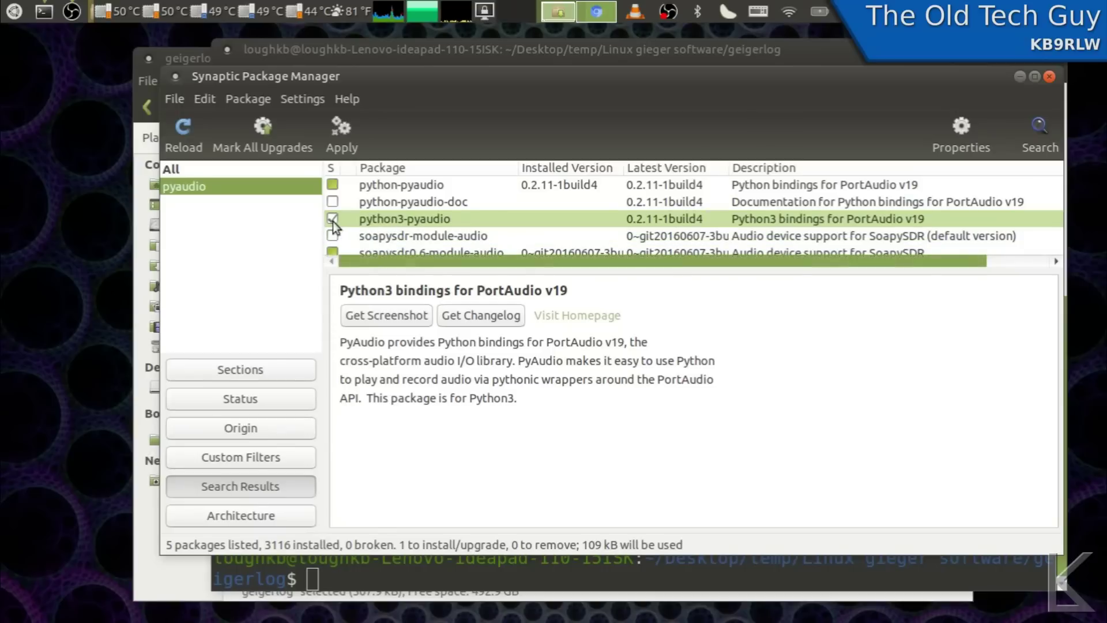
pyautogui.click(379, 225)
pyautogui.click(370, 220)
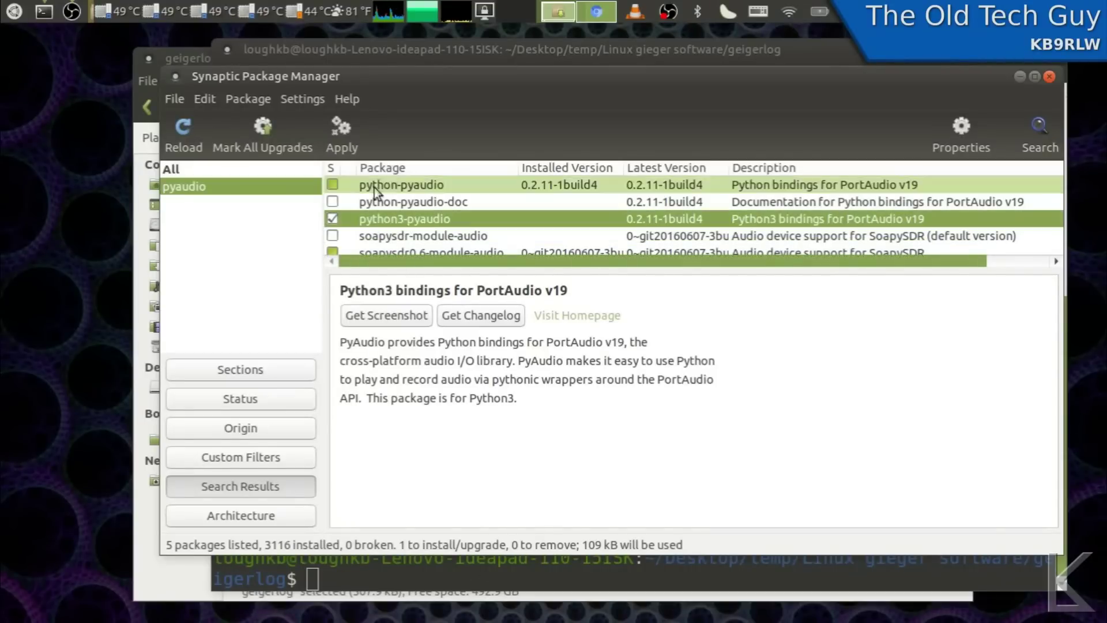
# - Apply and confirm the python3-pyaudio installation, then return to the terminal
pyautogui.click(341, 132)
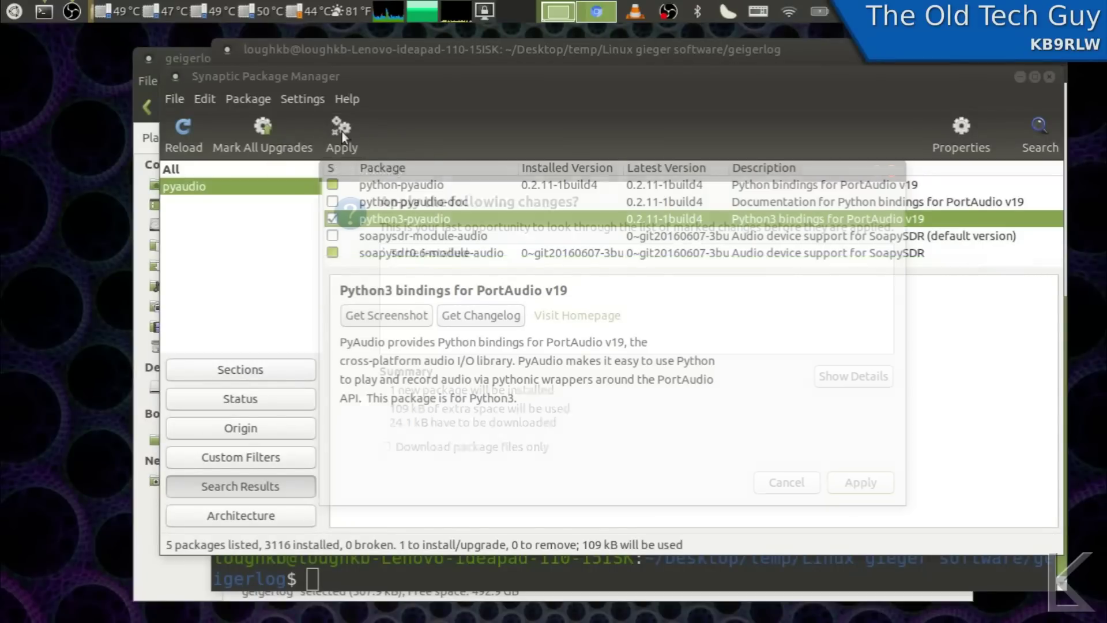
pyautogui.click(850, 475)
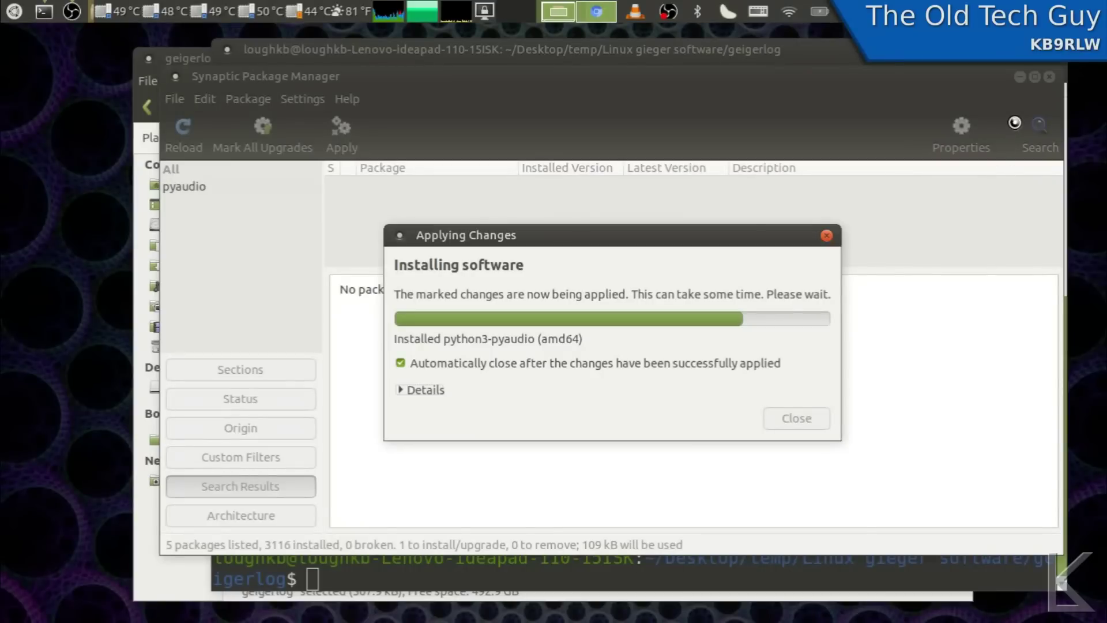
pyautogui.click(1018, 80)
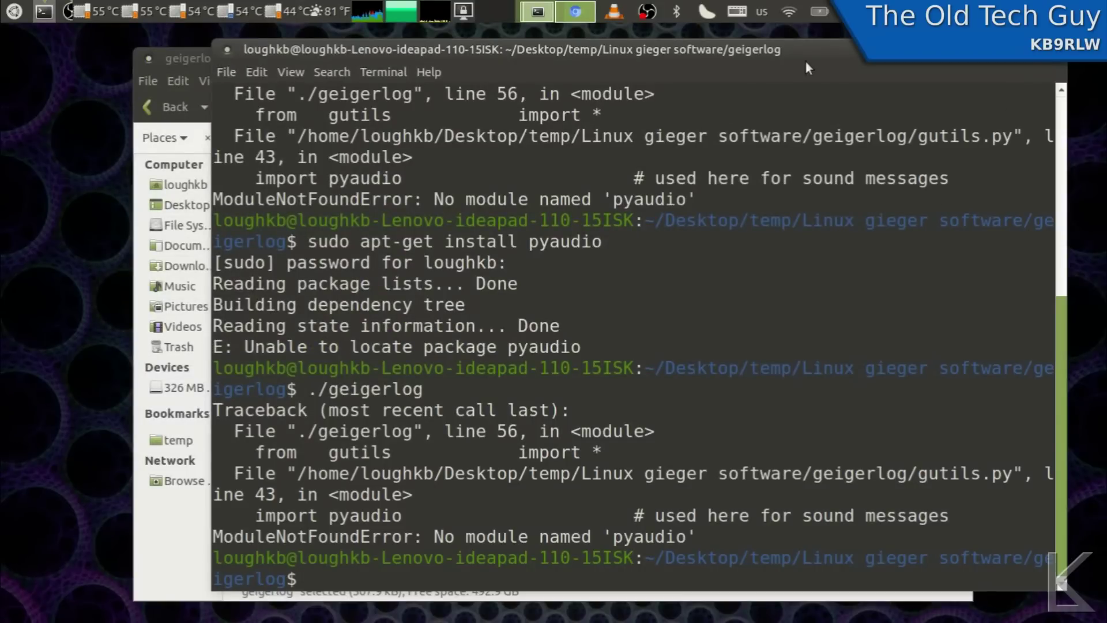
# - Rerun ./geigerlog, install the missing serial module, and launch GeigerLog successfully
pyautogui.press('Up')
pyautogui.press('Return')
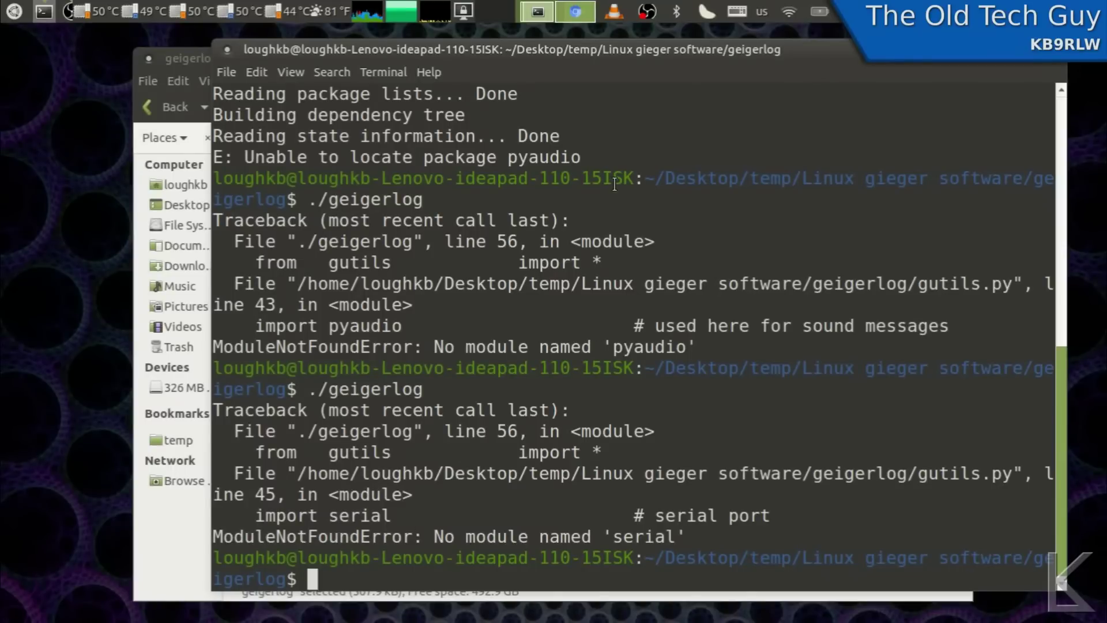
pyautogui.hotkey('alt', 'Tab')
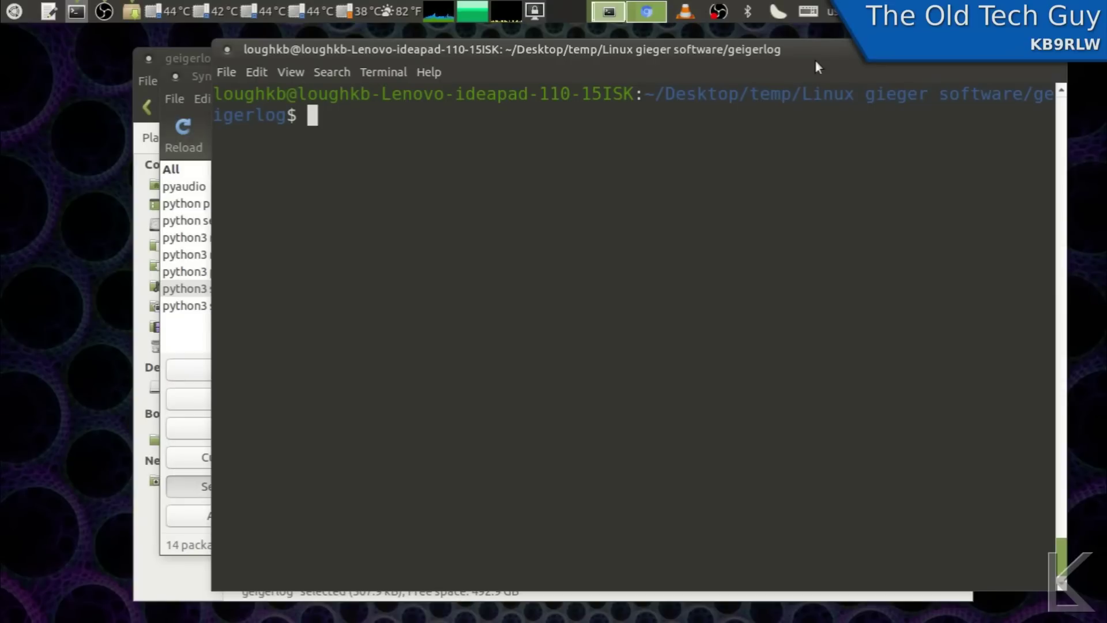
pyautogui.write('./geigerlog')
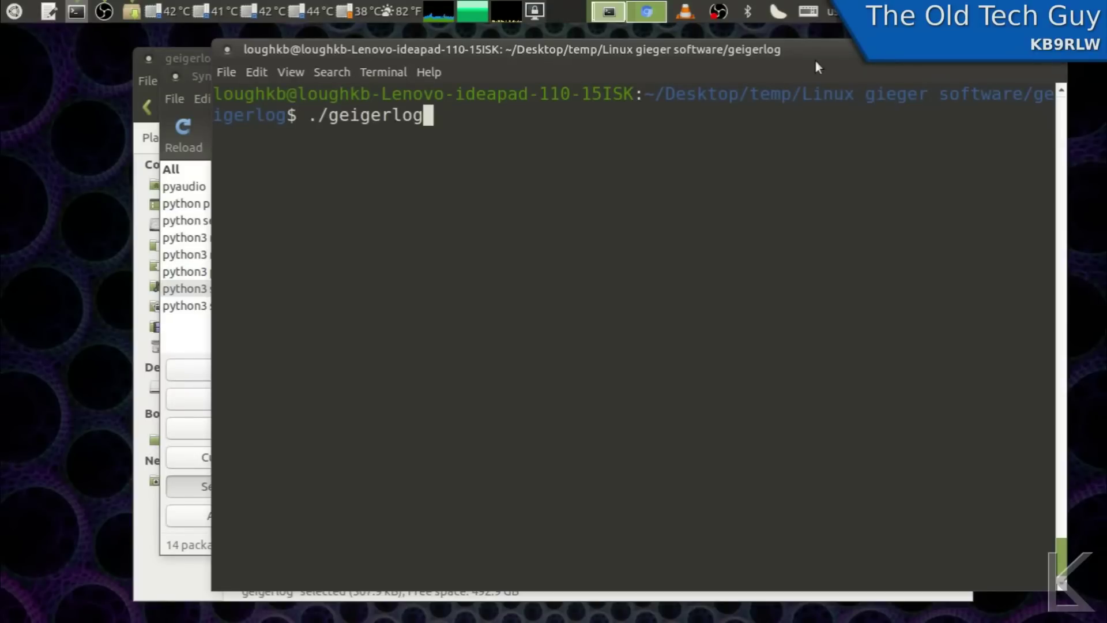
pyautogui.press('Return')
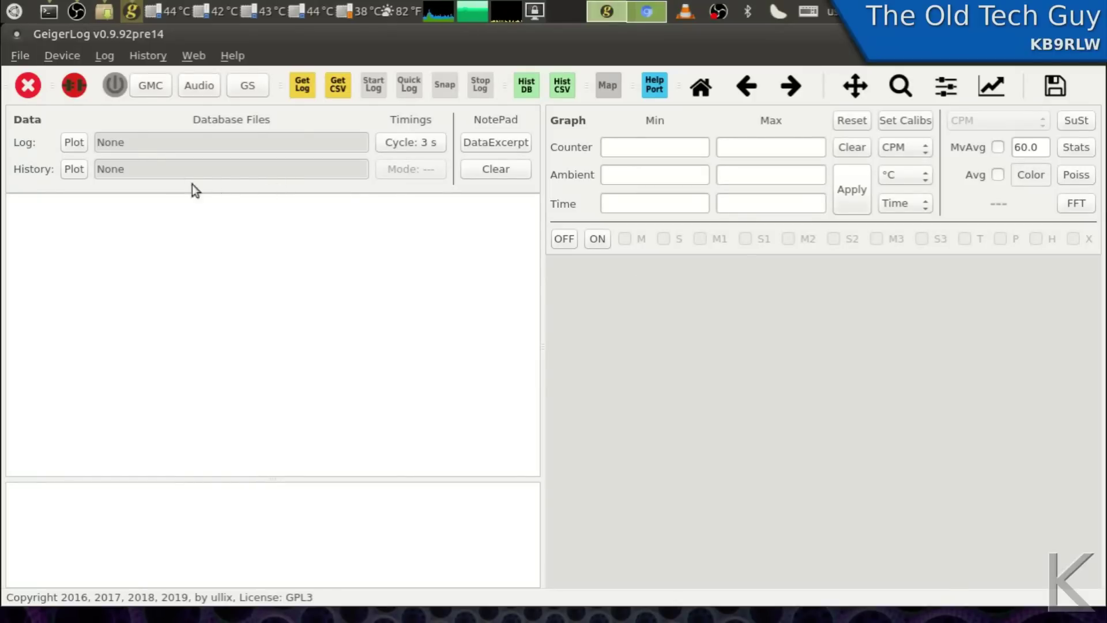
# - Open GeigerLog's Device menu
pyautogui.click(74, 56)
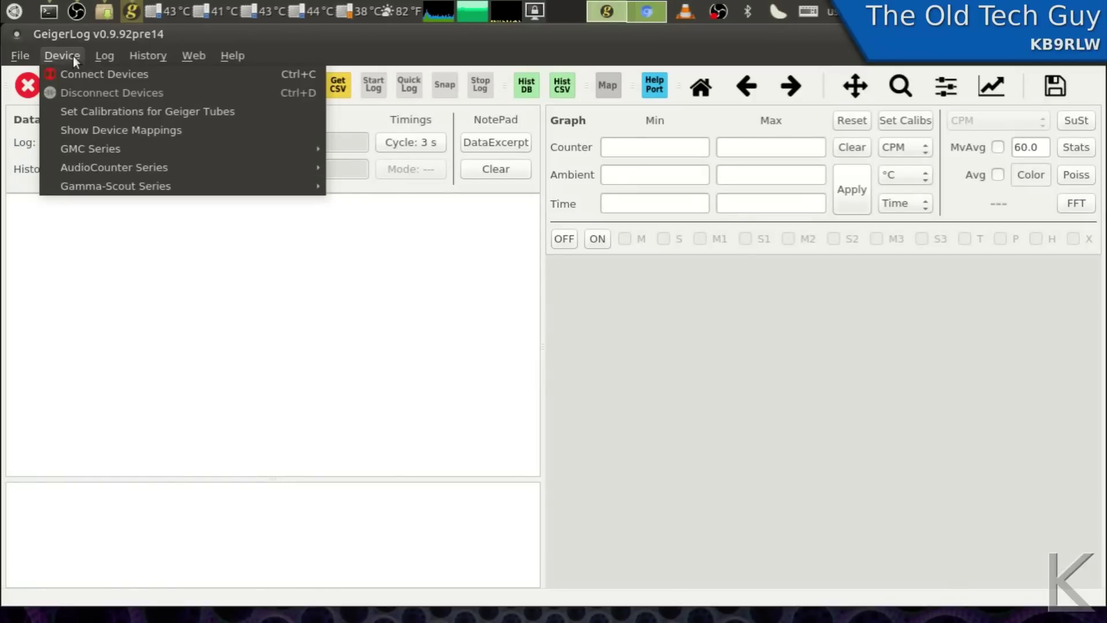
# - Connect the GMC, audio and Gamma-Scout devices and review the connection results in the log
pyautogui.click(157, 75)
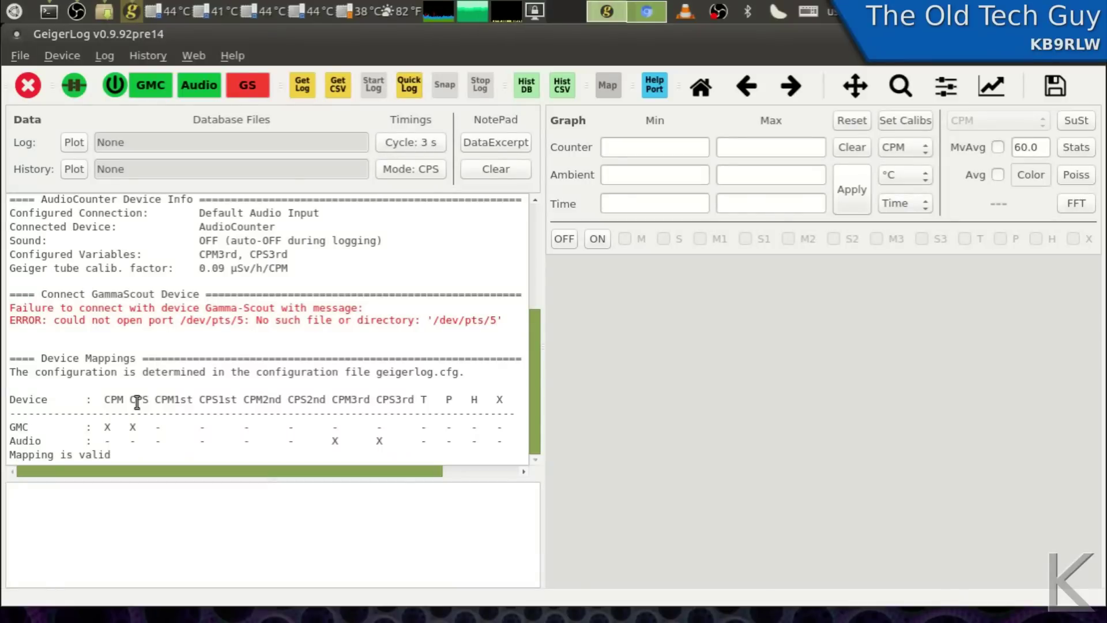
pyautogui.moveTo(177, 470)
pyautogui.mouseDown()
pyautogui.moveTo(240, 479)
pyautogui.moveTo(161, 487)
pyautogui.mouseUp()
# - Load testlog.logdb as the log file and accept appending to its existing records
pyautogui.click(302, 92)
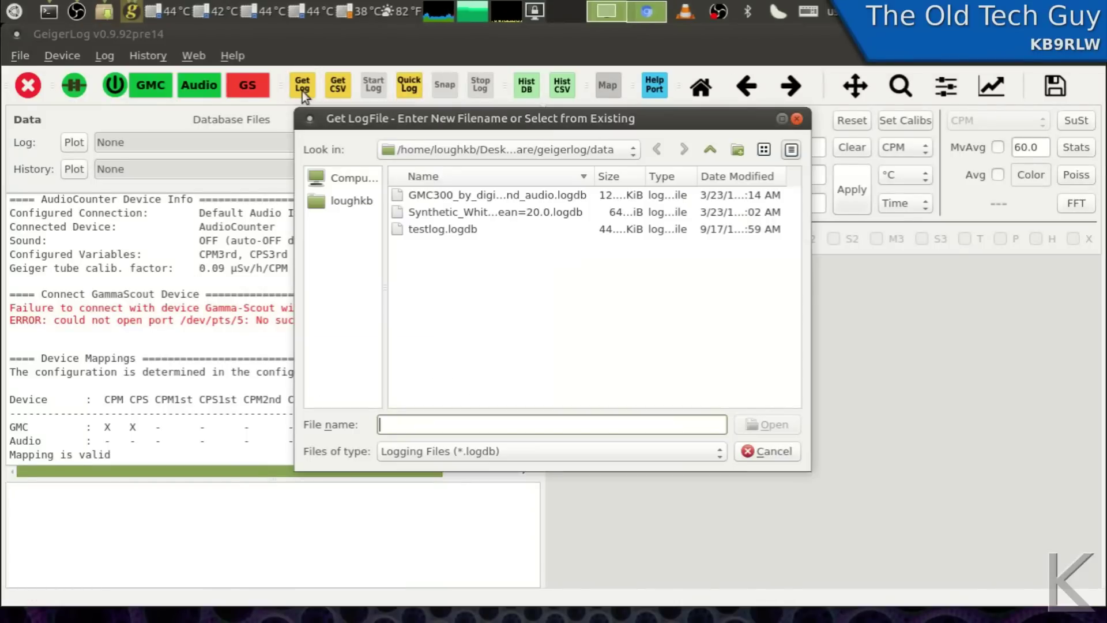
pyautogui.click(420, 226)
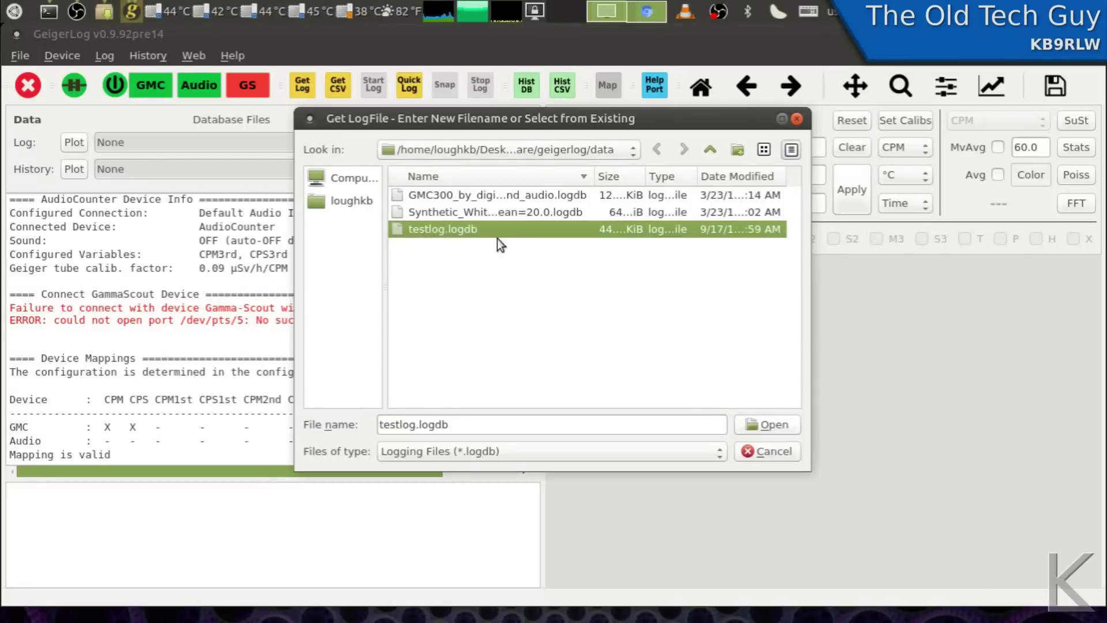
pyautogui.click(773, 425)
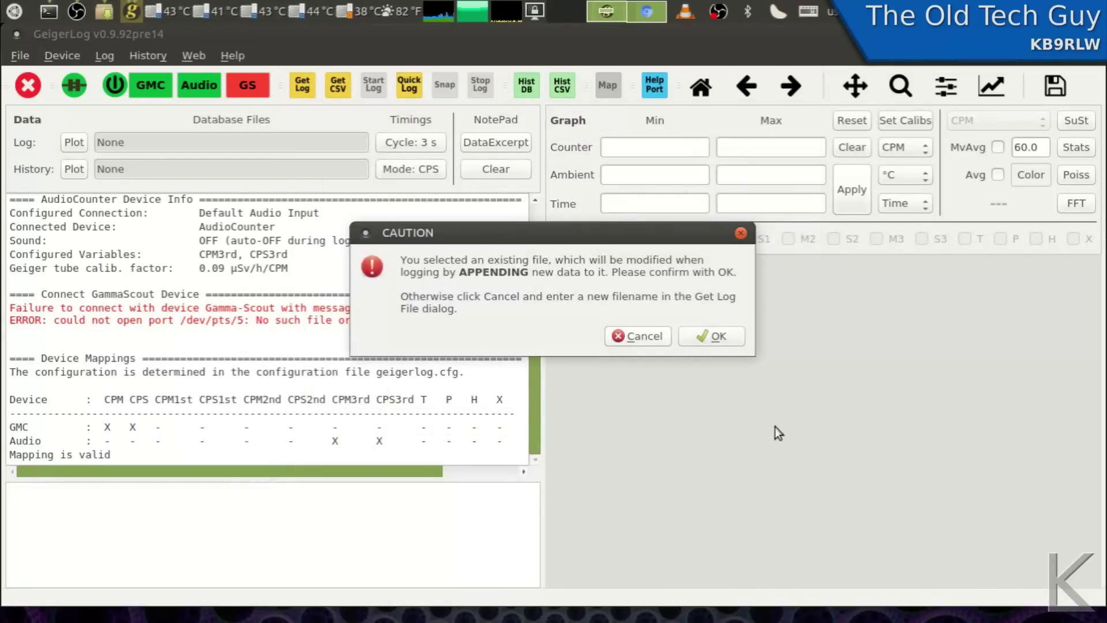
pyautogui.click(703, 334)
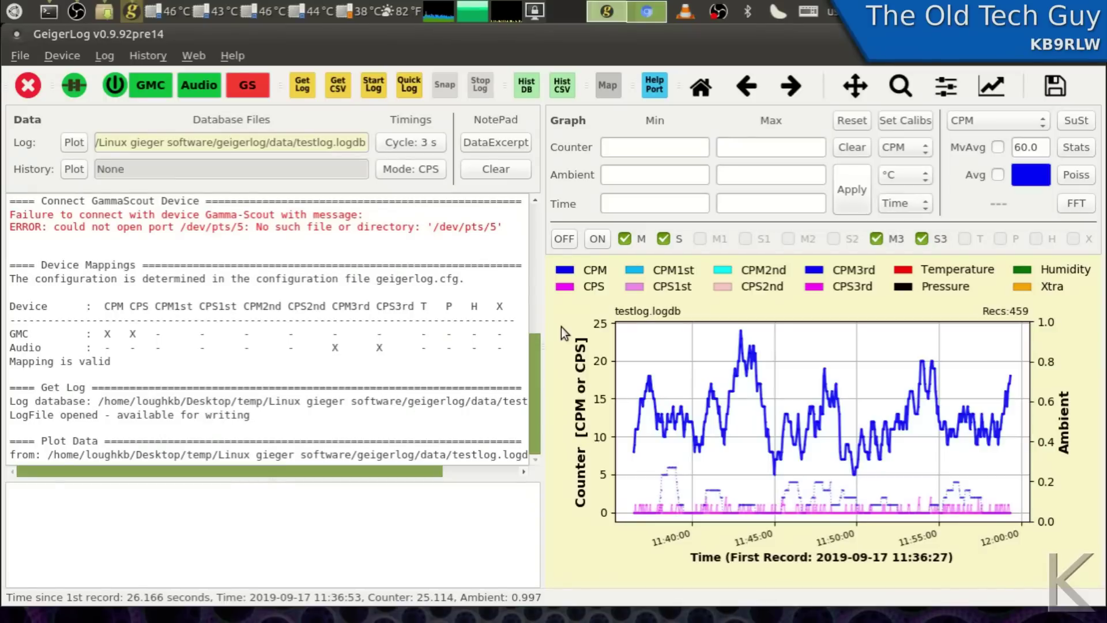
# - Start live logging into testlog.logdb, recording a reading every 3 seconds
pyautogui.click(378, 90)
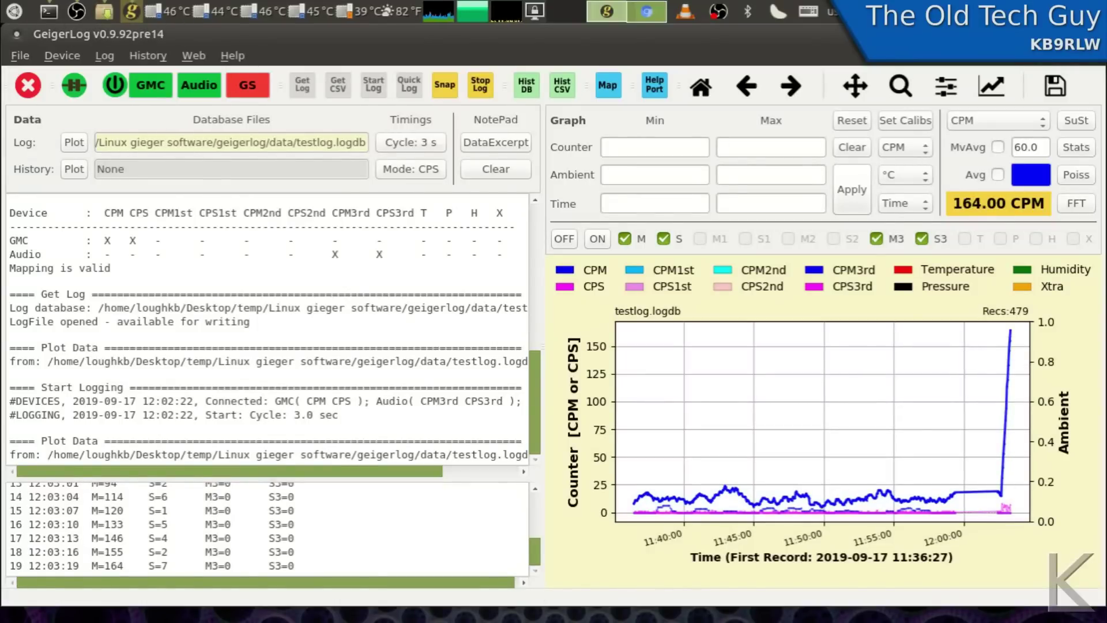
# - Tile GeigerLog beside the terminal and open GeigerLog-Manual-v0.9.92.pdf from the geigerlog folder
pyautogui.press('ctrl+super+Right')
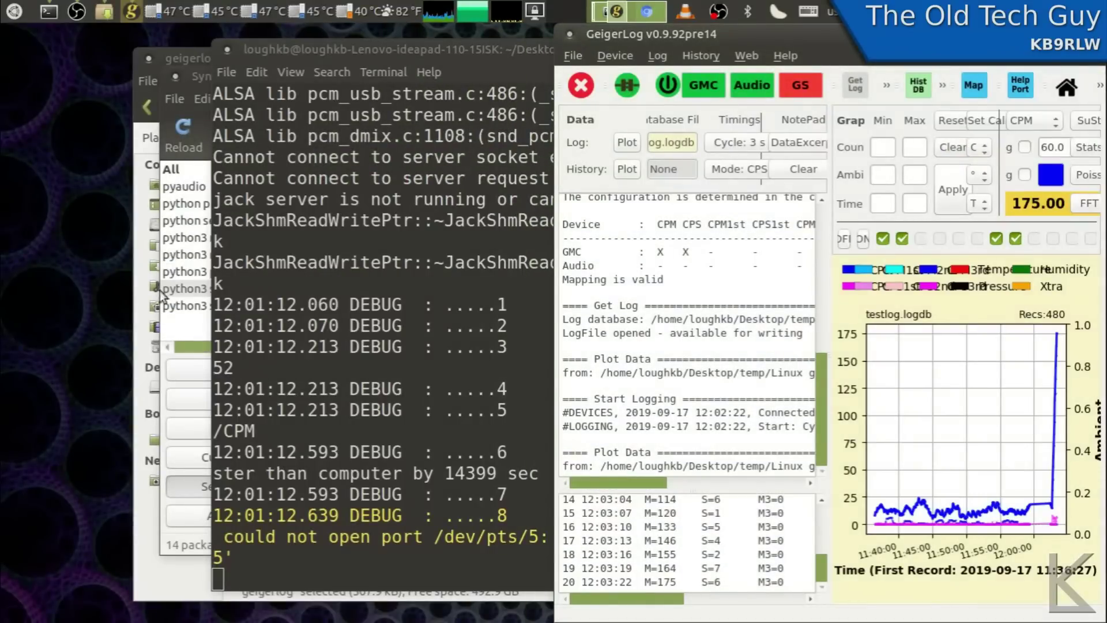
pyautogui.click(141, 332)
pyautogui.click(142, 323)
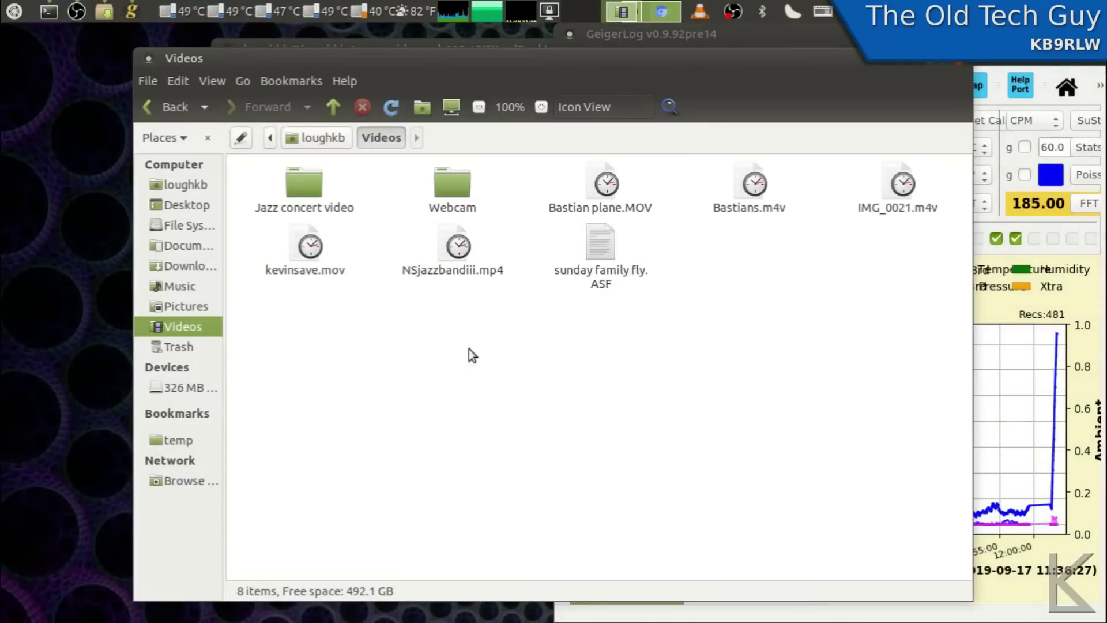
pyautogui.hotkey('alt', 'Left')
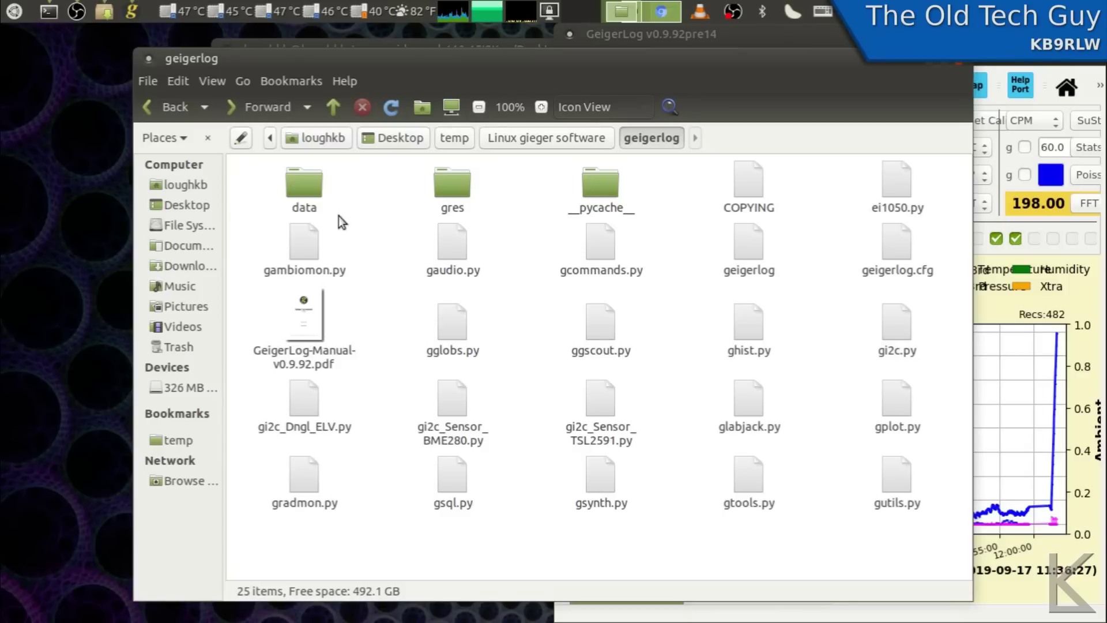
pyautogui.click(307, 319)
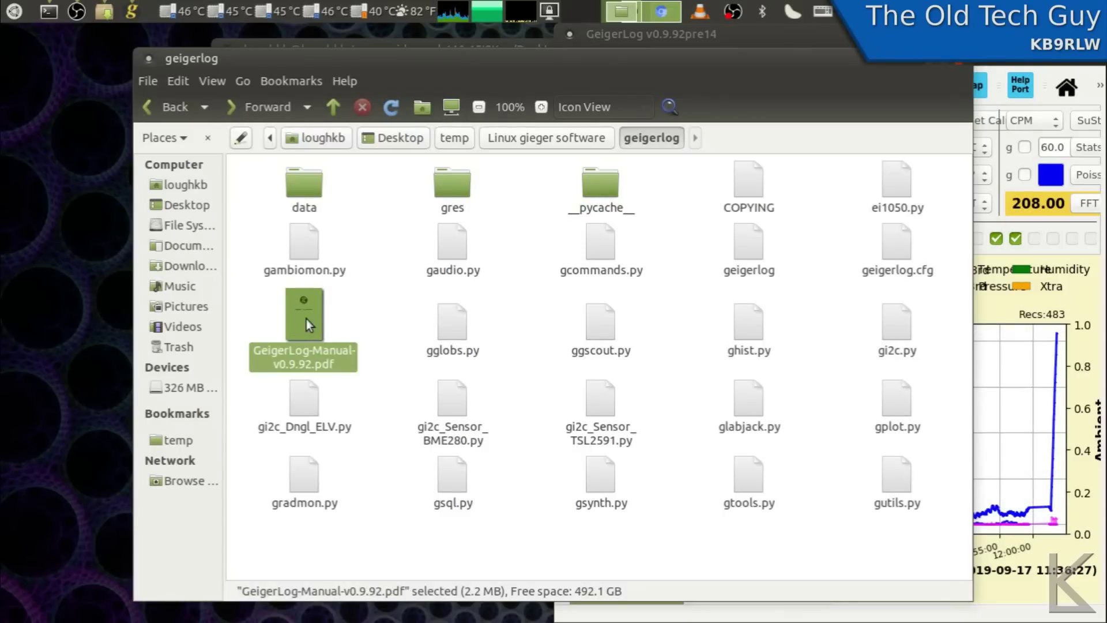
pyautogui.doubleClick(307, 319)
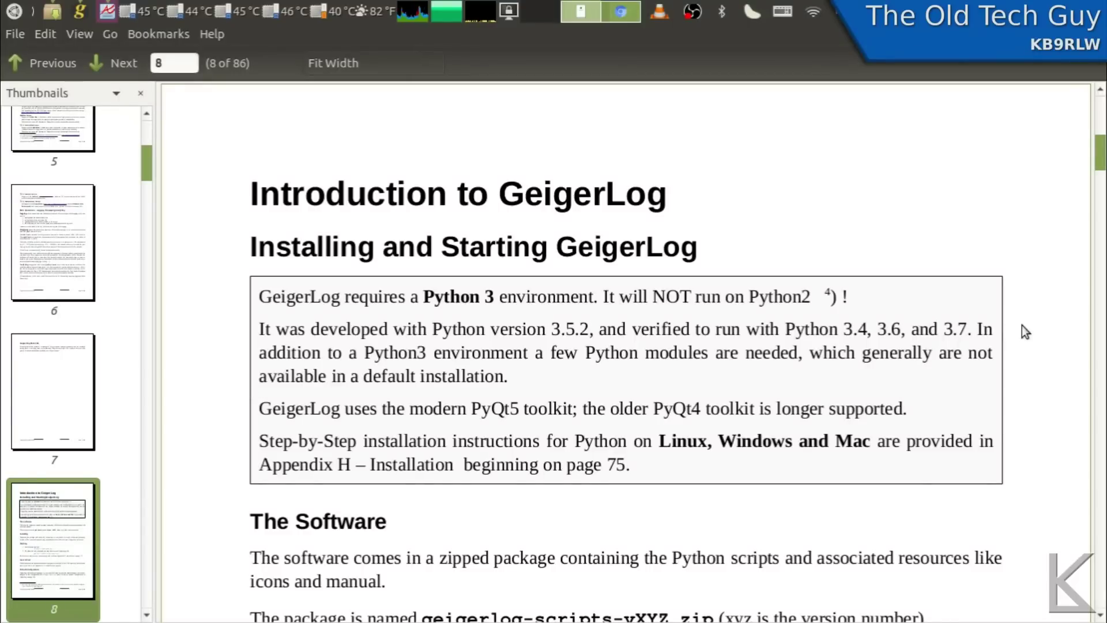
pyautogui.scroll(-5, 1023, 326)
pyautogui.scroll(-19, 1022, 325)
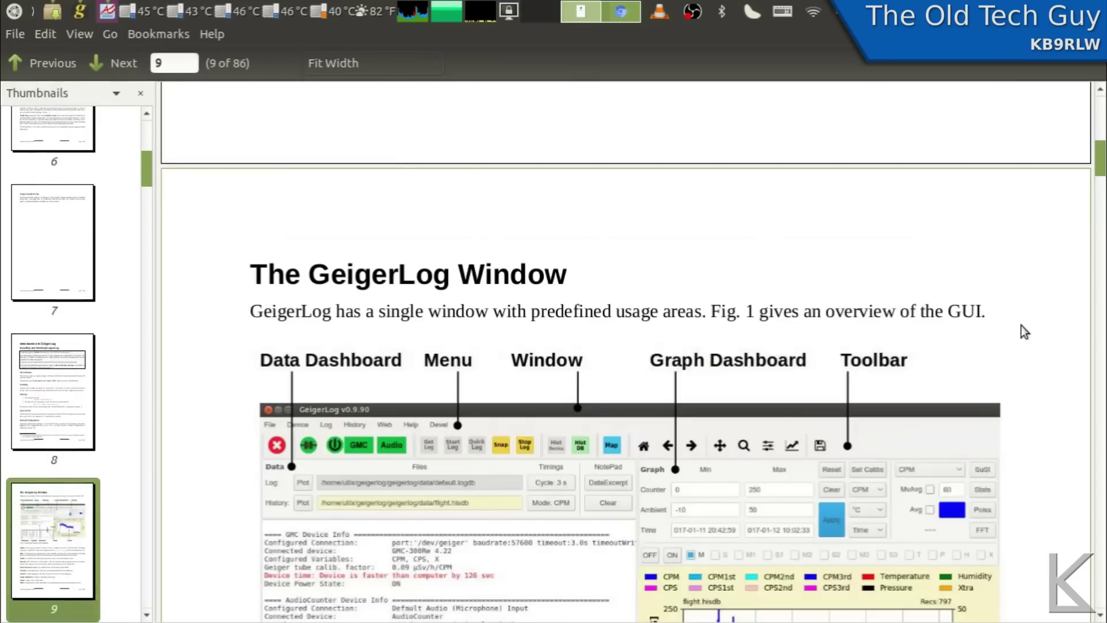
pyautogui.scroll(14, 1022, 326)
pyautogui.scroll(20, 1022, 326)
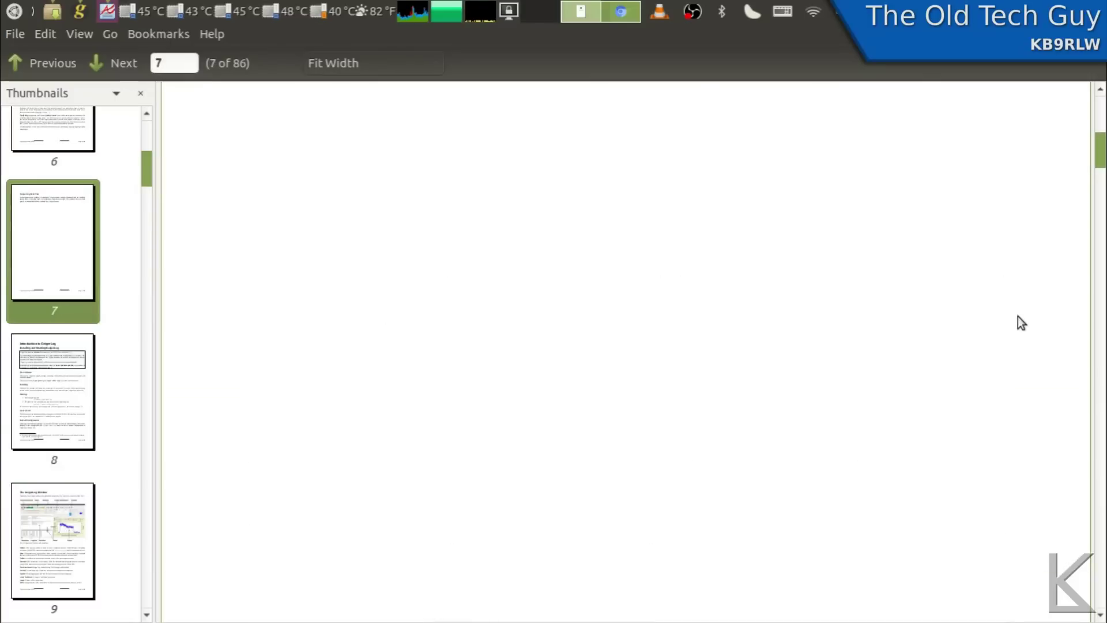
pyautogui.scroll(20, 1021, 319)
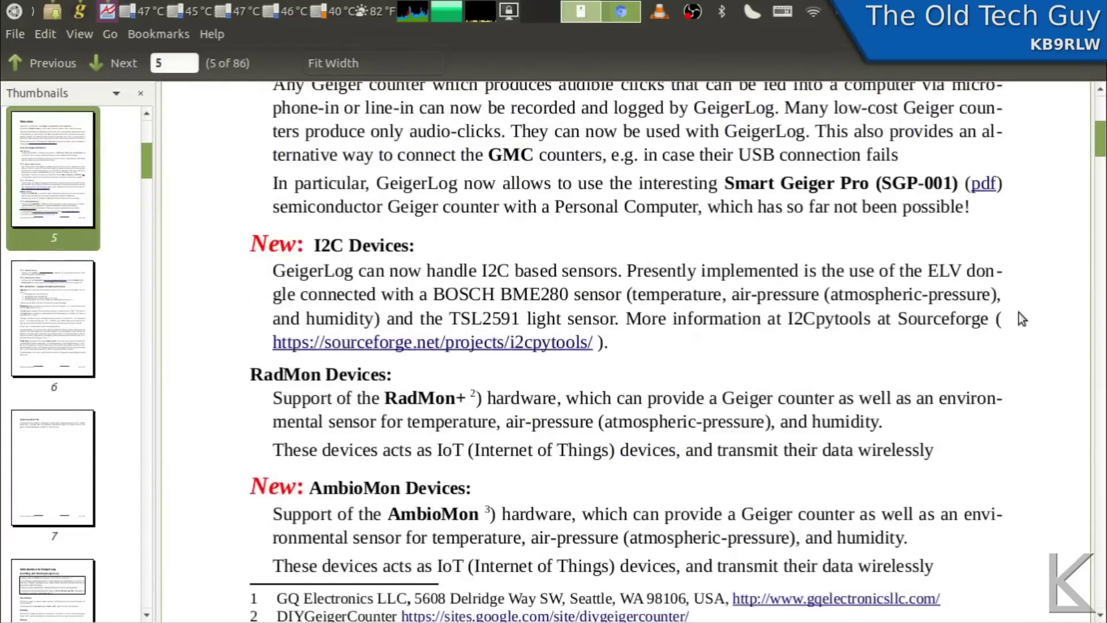
pyautogui.scroll(12, 1019, 313)
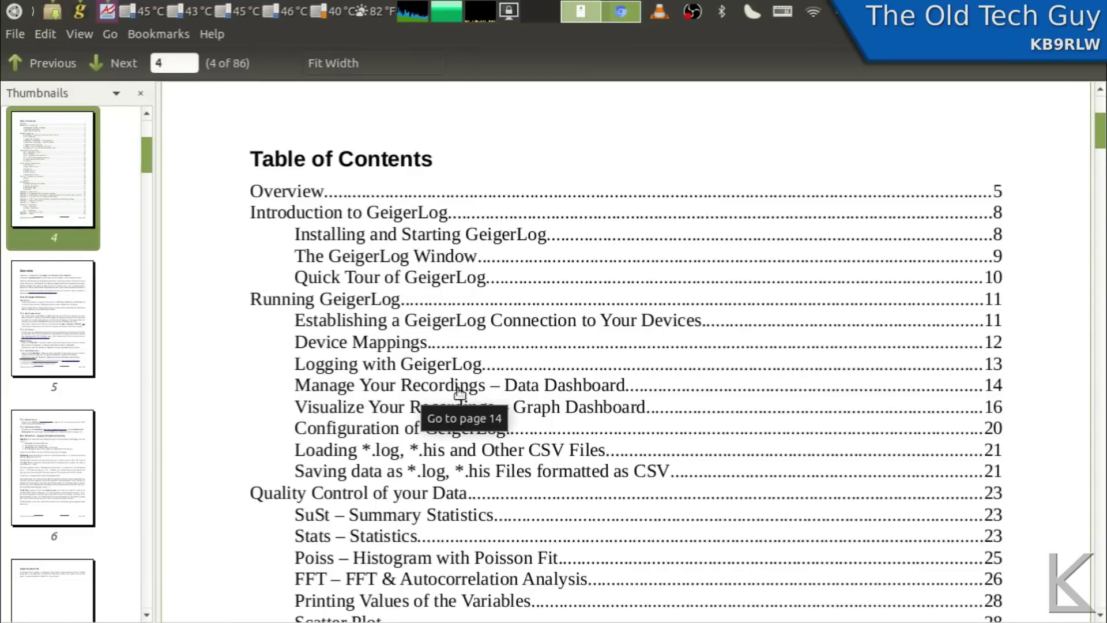
pyautogui.scroll(-3, 506, 427)
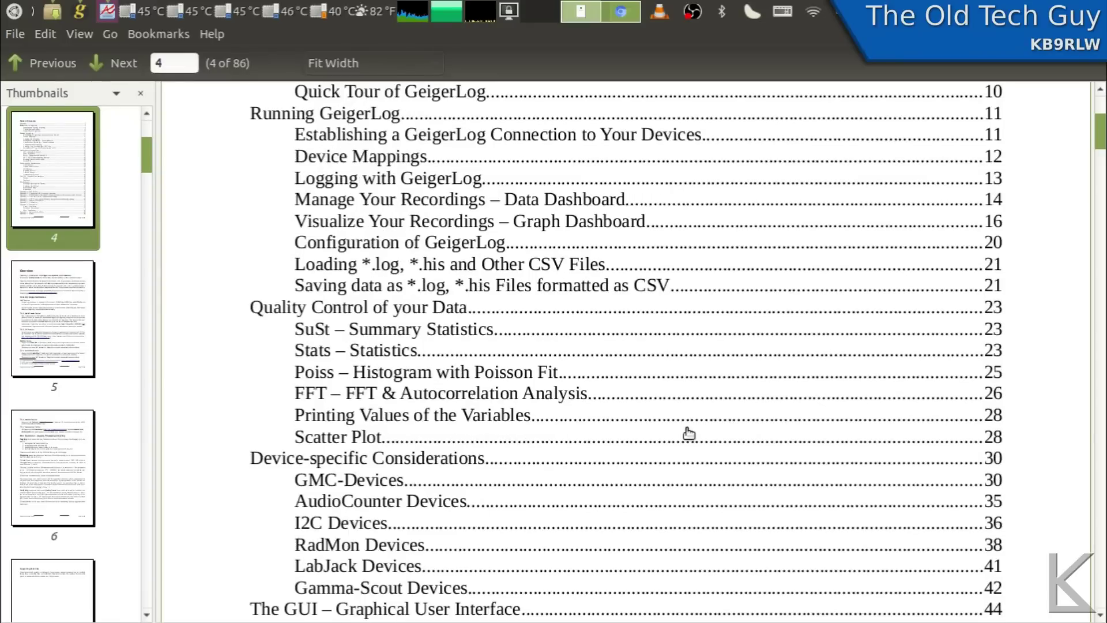
pyautogui.scroll(-1, 689, 434)
pyautogui.scroll(-1, 689, 432)
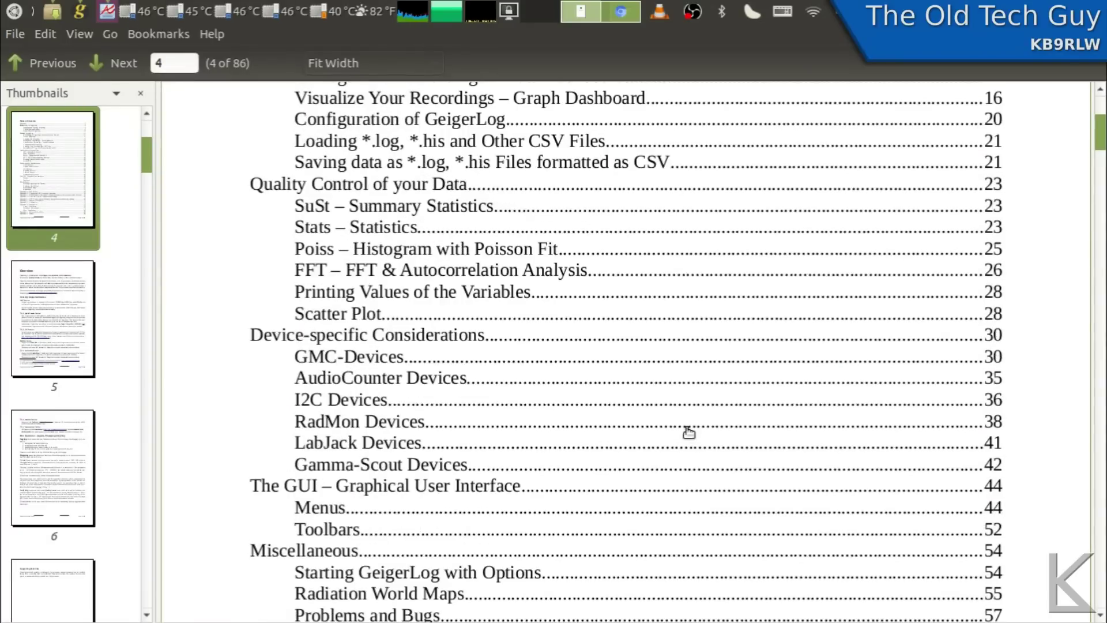
pyautogui.scroll(-1, 689, 433)
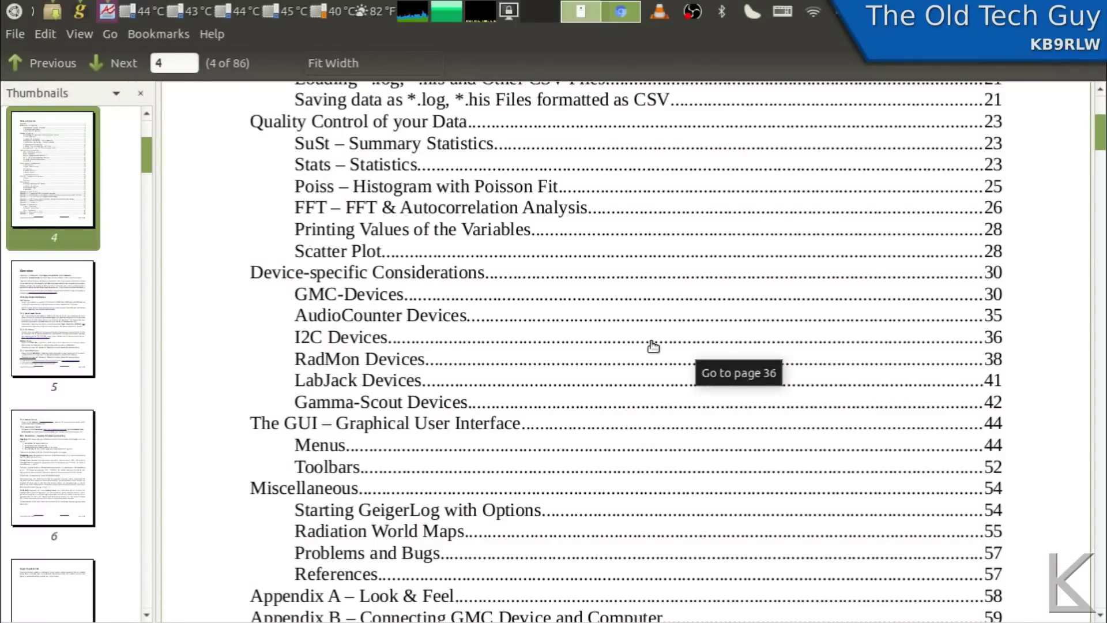
pyautogui.scroll(-3, 653, 346)
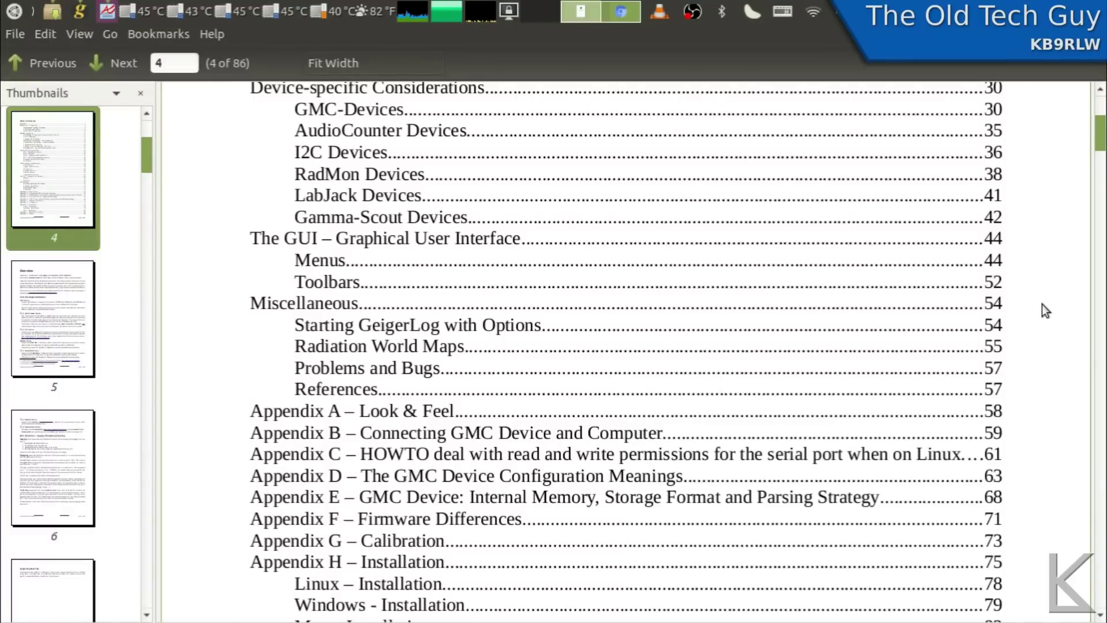
pyautogui.scroll(-3, 1043, 303)
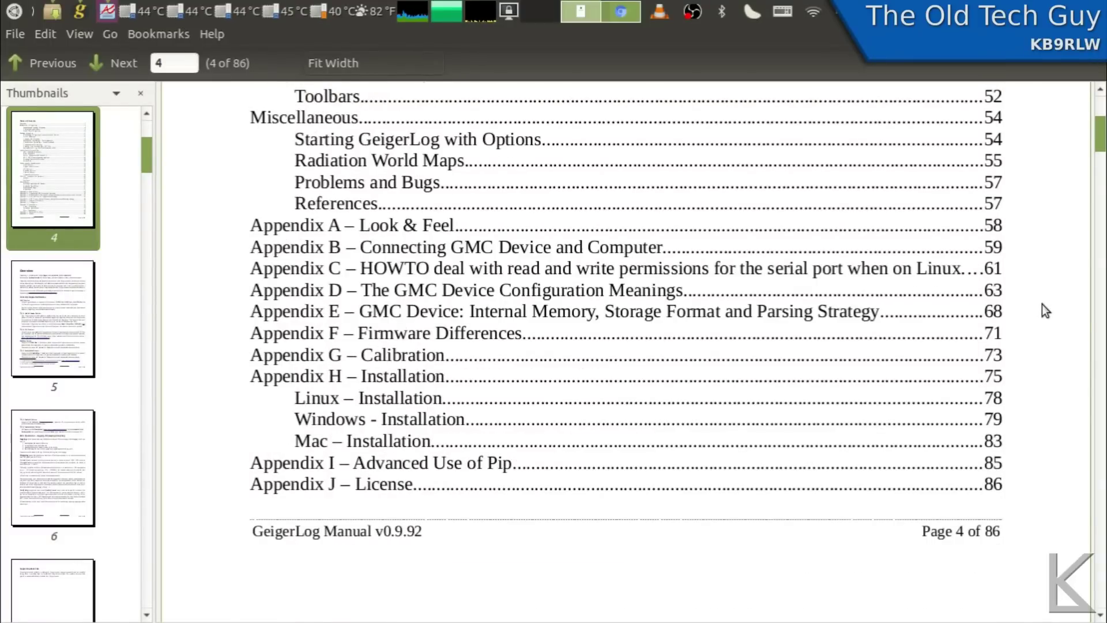
pyautogui.scroll(-10, 1043, 303)
pyautogui.scroll(-15, 1043, 305)
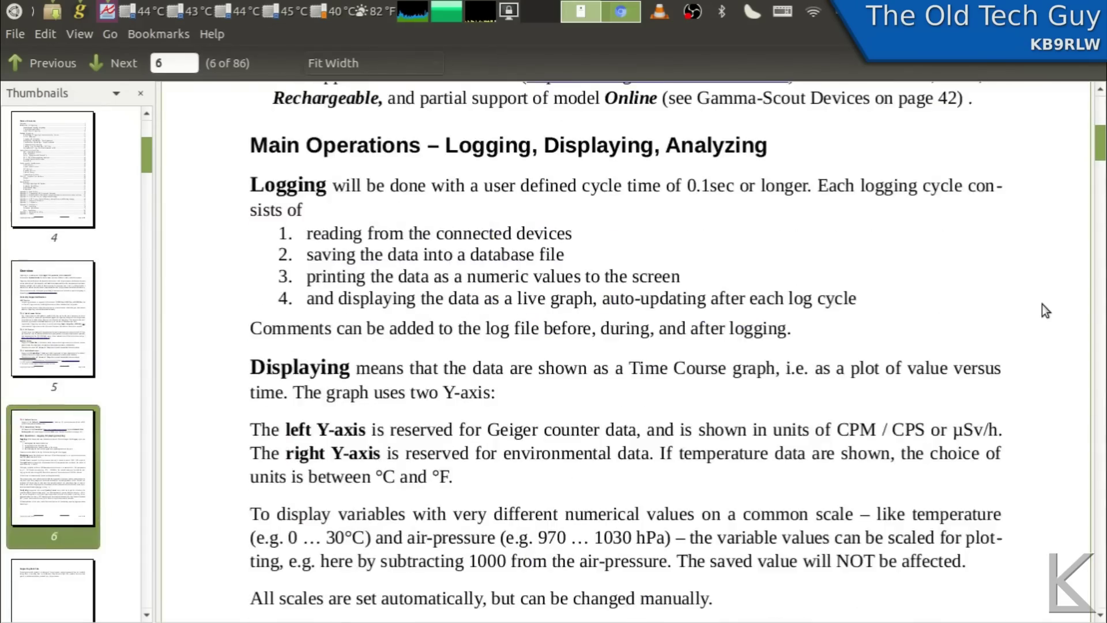
pyautogui.scroll(-12, 1042, 305)
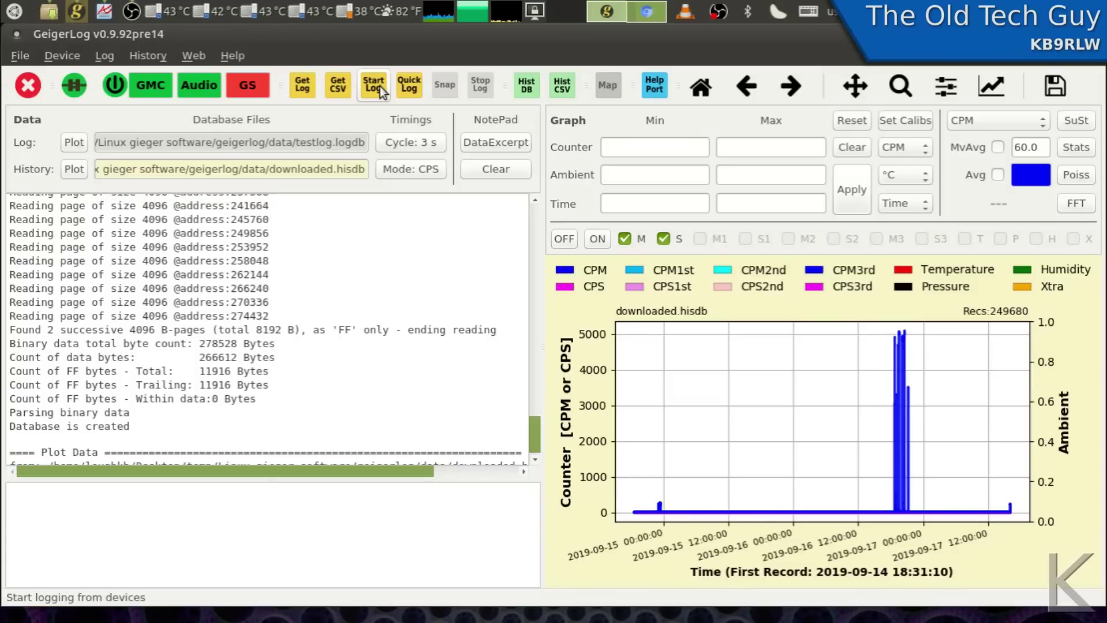
# - Open the History menu over the downloaded.hisdb plot
pyautogui.click(153, 56)
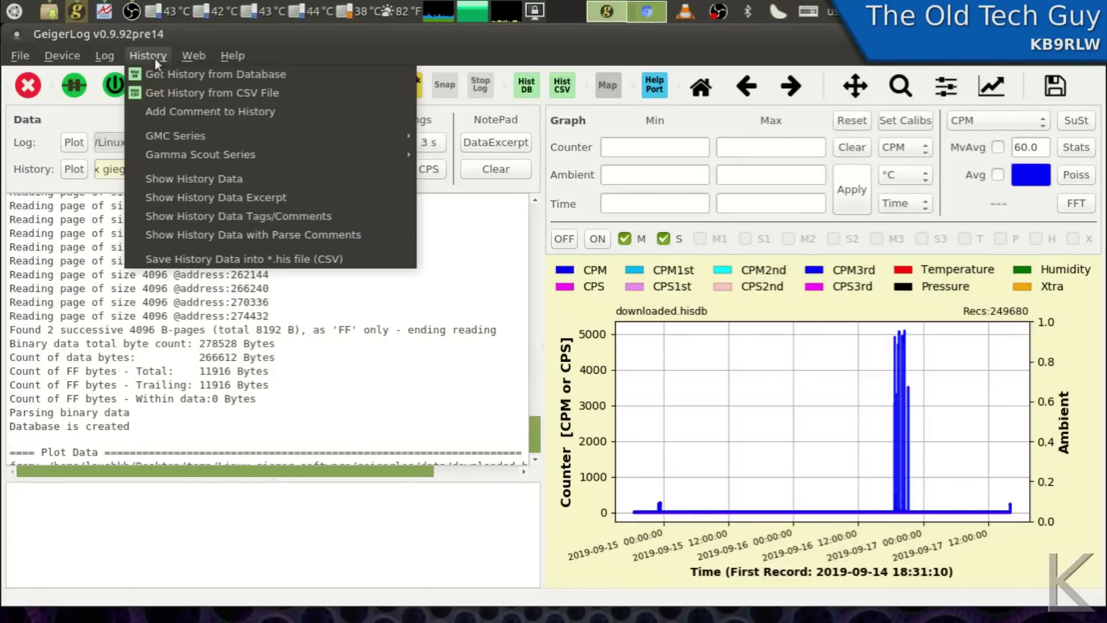
# - Look over the History > GMC Series submenu, then dismiss the menu without choosing anything
pyautogui.moveTo(165, 138)
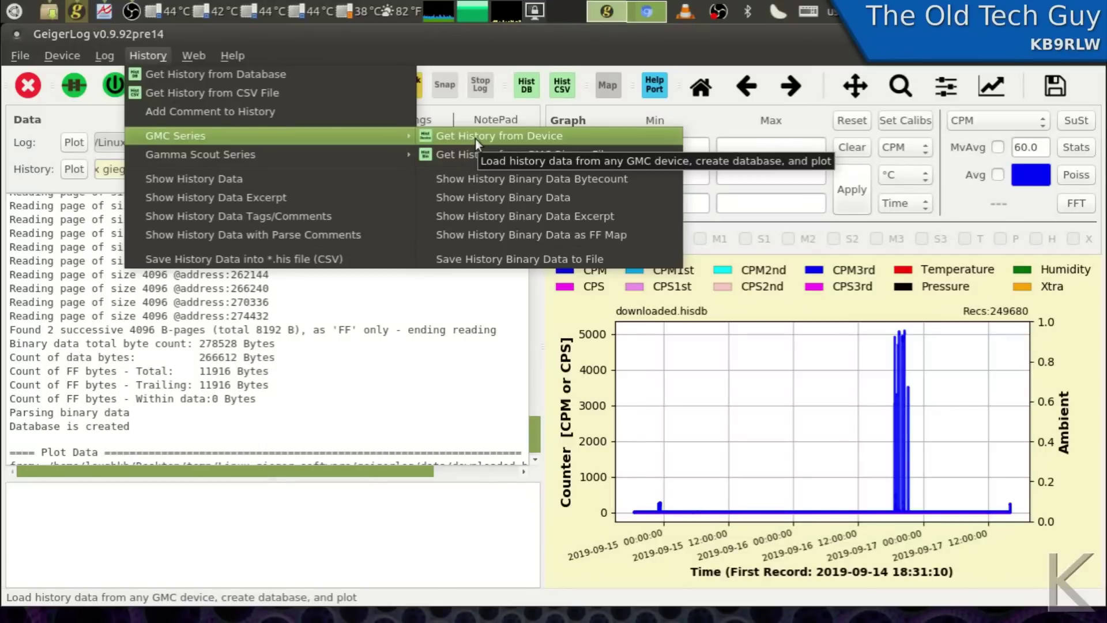
pyautogui.click(485, 43)
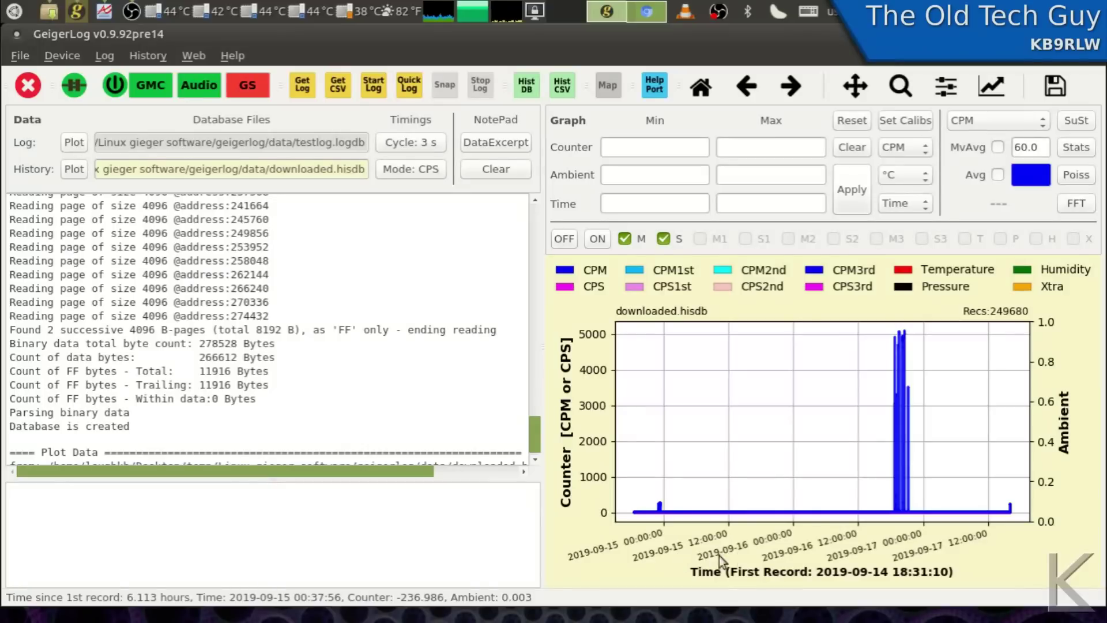
pyautogui.click(903, 479)
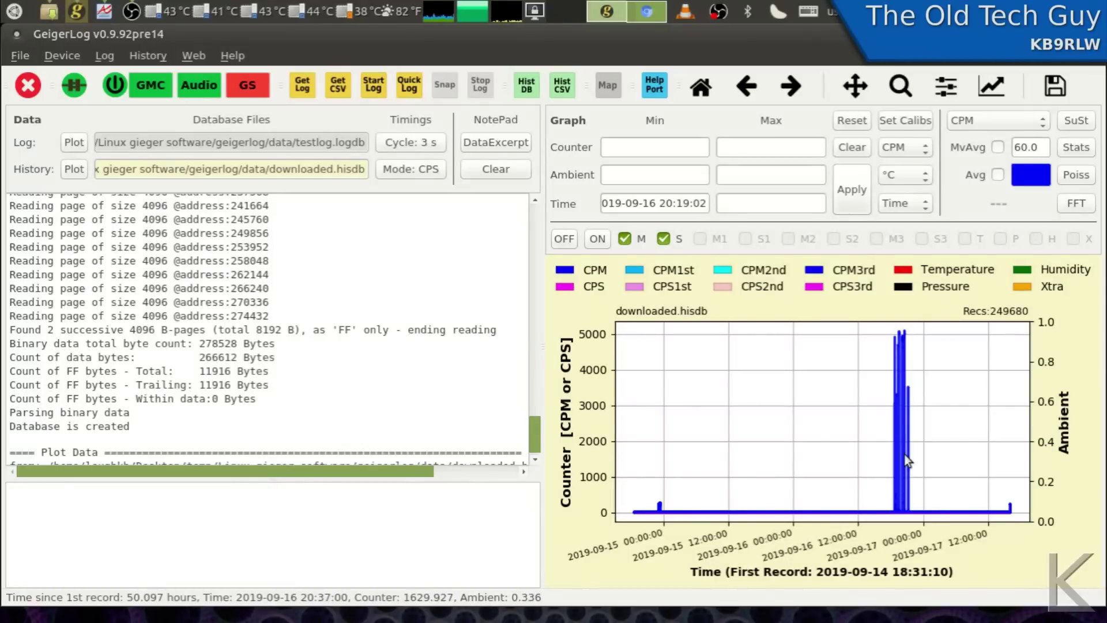
pyautogui.click(901, 453)
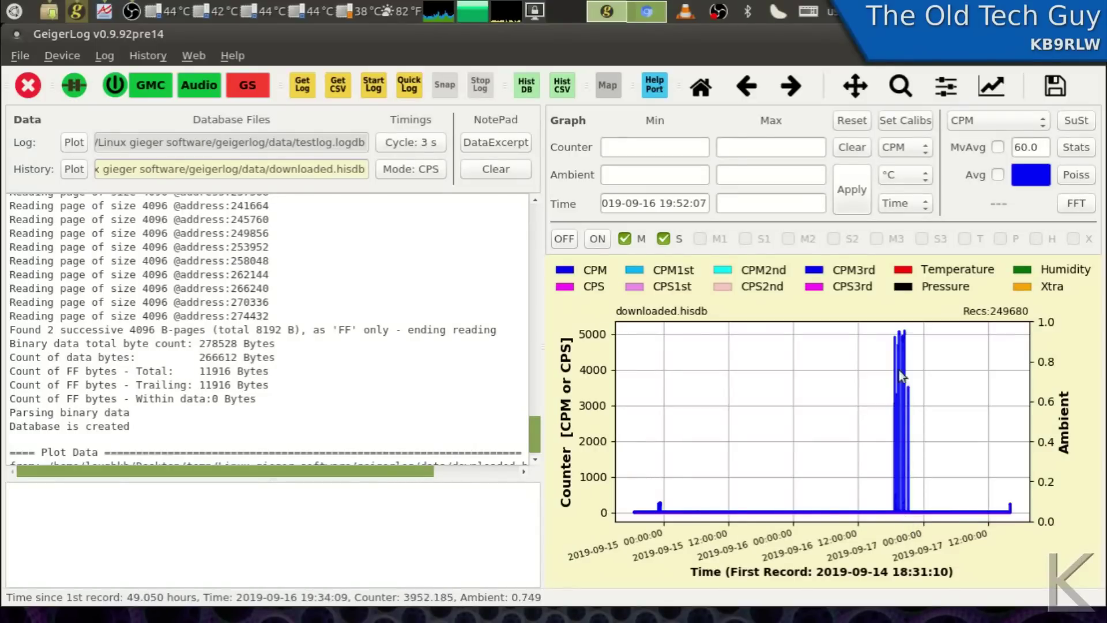
pyautogui.click(887, 330)
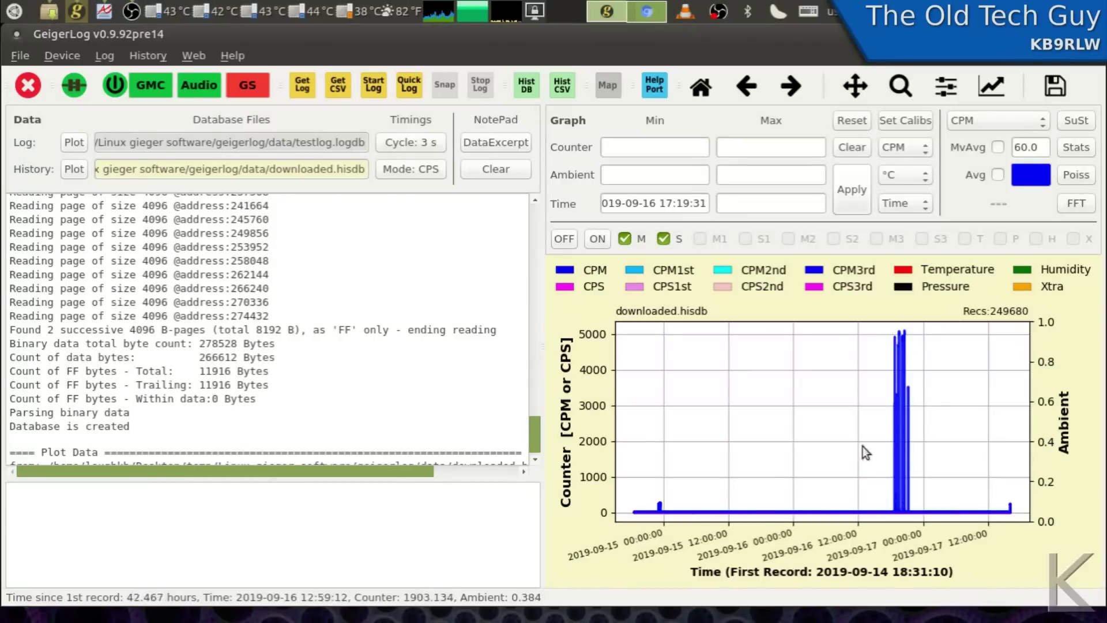